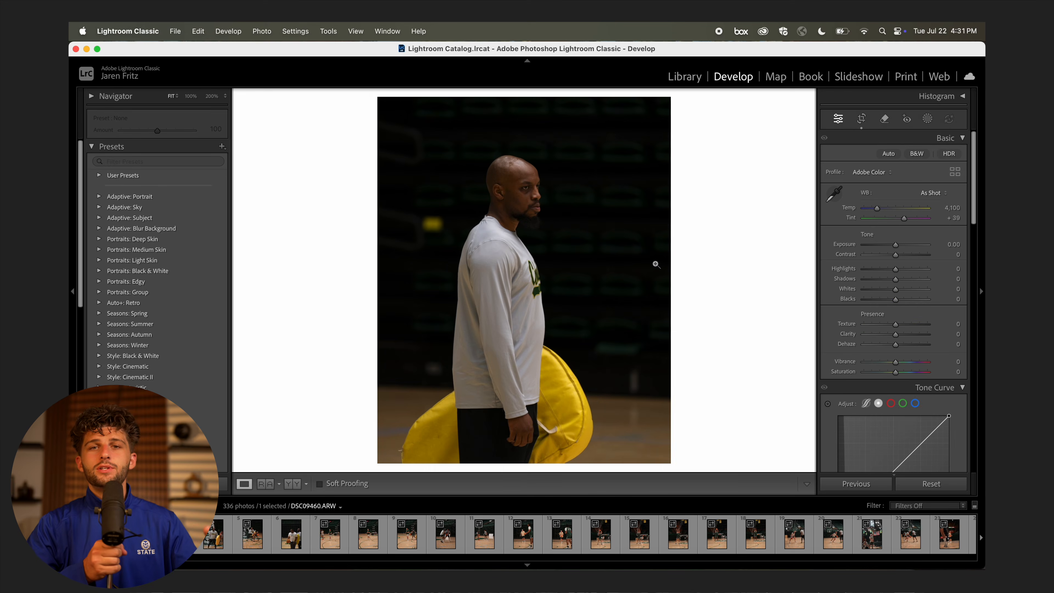
Crop the next photo to 4x5 around the coach and straighten it slightly.
key(Right)
key(r)
click(923, 157)
click(922, 190)
drag(645, 131, 618, 164)
drag(548, 200, 539, 219)
drag(641, 215, 640, 221)
key(Return)
key(r)
Crop the following photo tighter with a slight tilt.
key(Return)
key(F2)
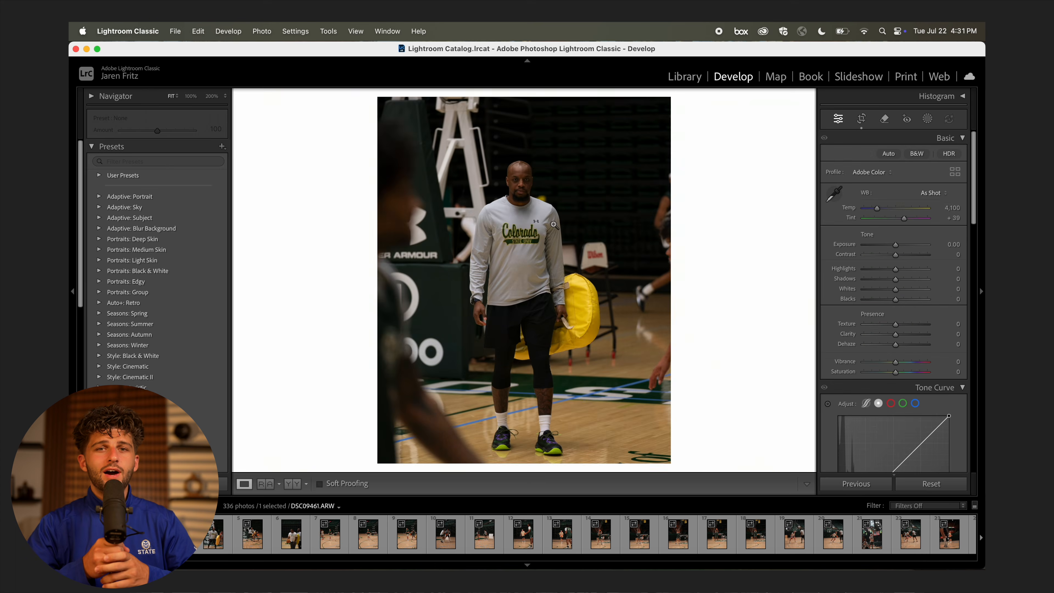
key(Right)
key(r)
drag(628, 132, 641, 174)
Crop the third photo to 4x5 around the subject, refining the framing.
key(Return)
key(Right)
key(r)
click(922, 157)
click(934, 197)
drag(641, 137, 616, 165)
key(Return)
key(z)
key(r)
drag(530, 165, 529, 175)
Remove the unwanted photo, then crop the next one to 4x5, tilted about 0.33 degrees.
key(Return)
key(Right)
key(BackSpace)
key(z)
key(r)
drag(652, 162, 652, 164)
drag(644, 130, 615, 166)
drag(541, 211, 538, 208)
key(Return)
click(517, 197)
key(r)
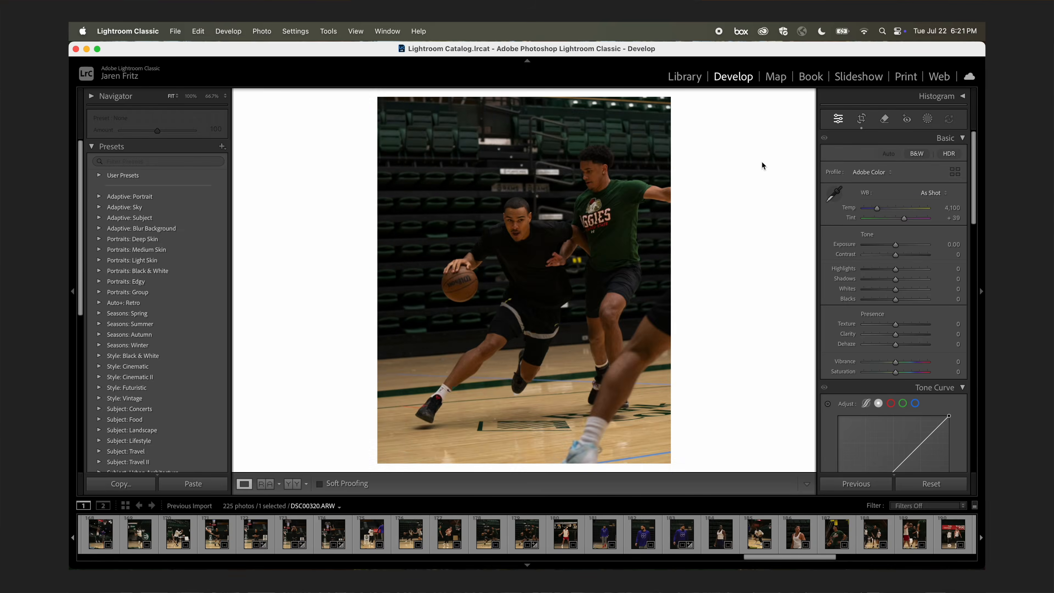
Step back through the previous import's photos to DSC00046.
key(Left)
key(Left)
key(Left)
key(Left)
key(Left)
key(Left)
key(Left)
key(Left)
key(Left)
key(Left)
key(Left)
key(Left)
key(Left)
key(Left)
key(Left)
key(Left)
key(Left)
key(Left)
key(Left)
key(Left)
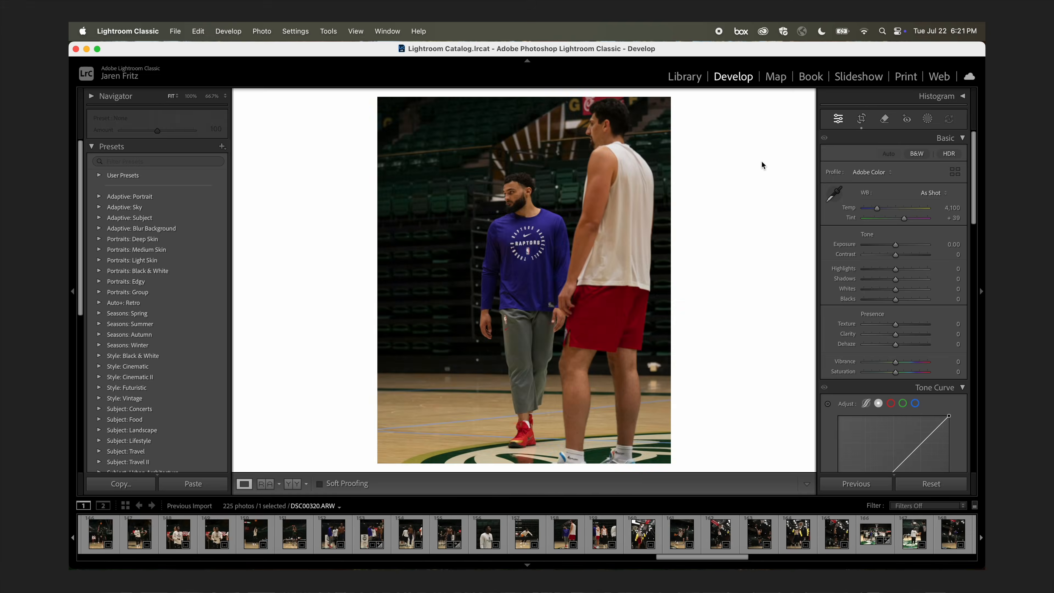
On DSC00050, set Exposure to +0.35, Texture to +32 and Clarity to +33.
key(Right)
key(Right)
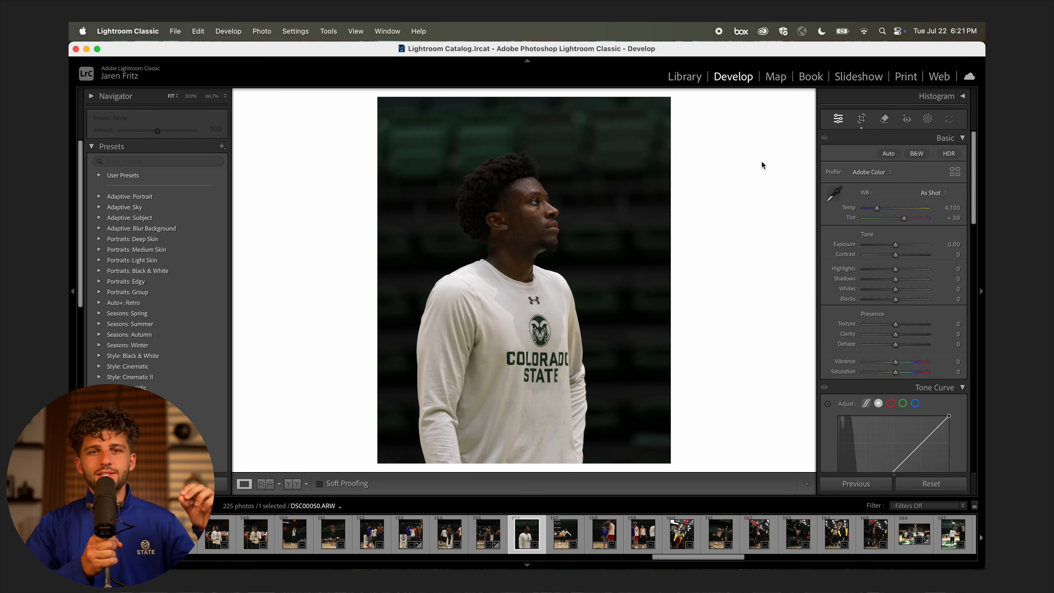
click(549, 204)
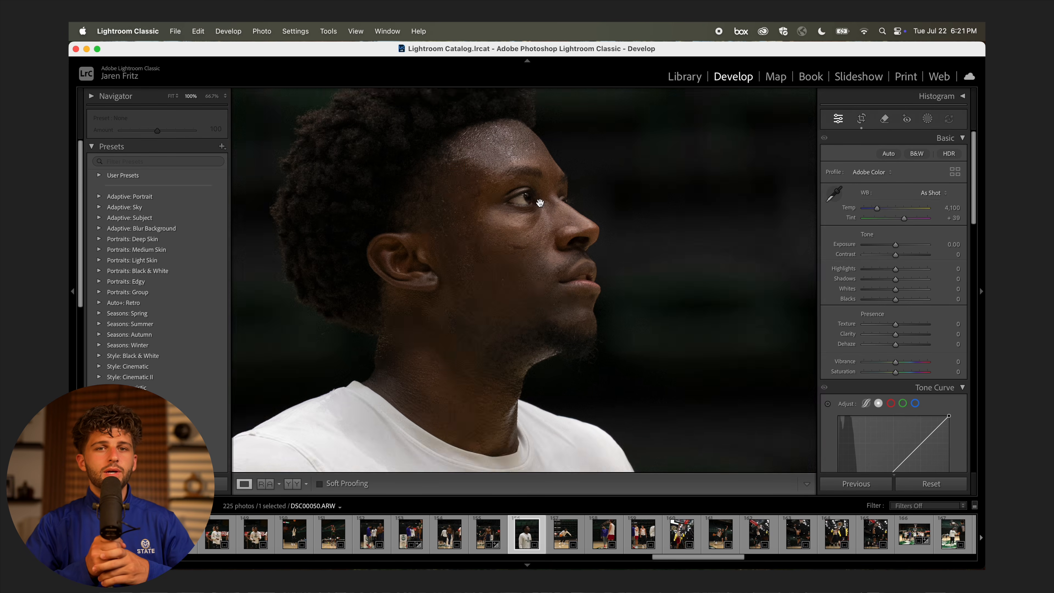
click(661, 291)
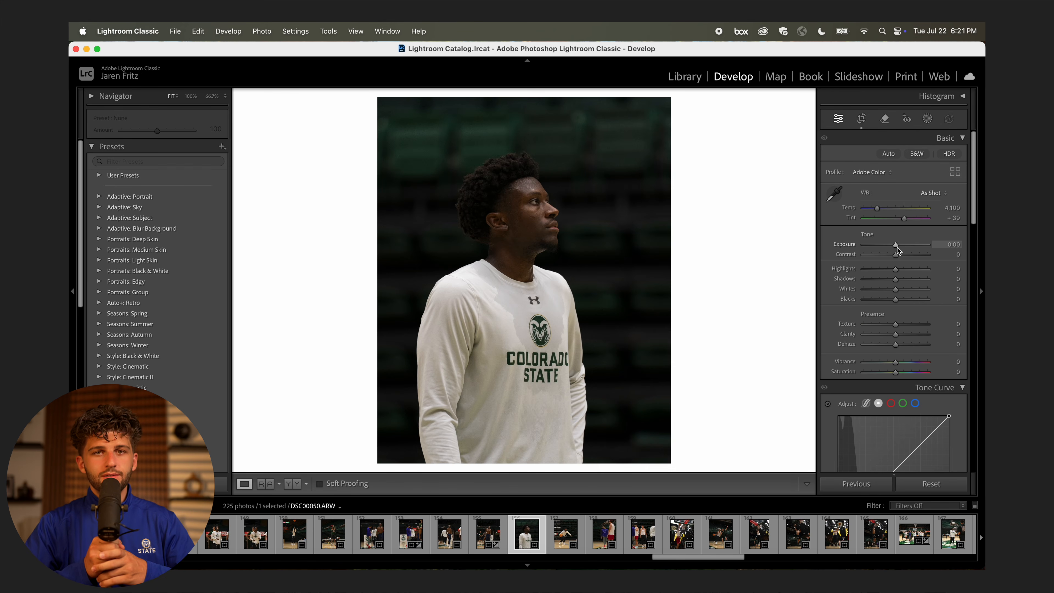
drag(896, 247, 898, 248)
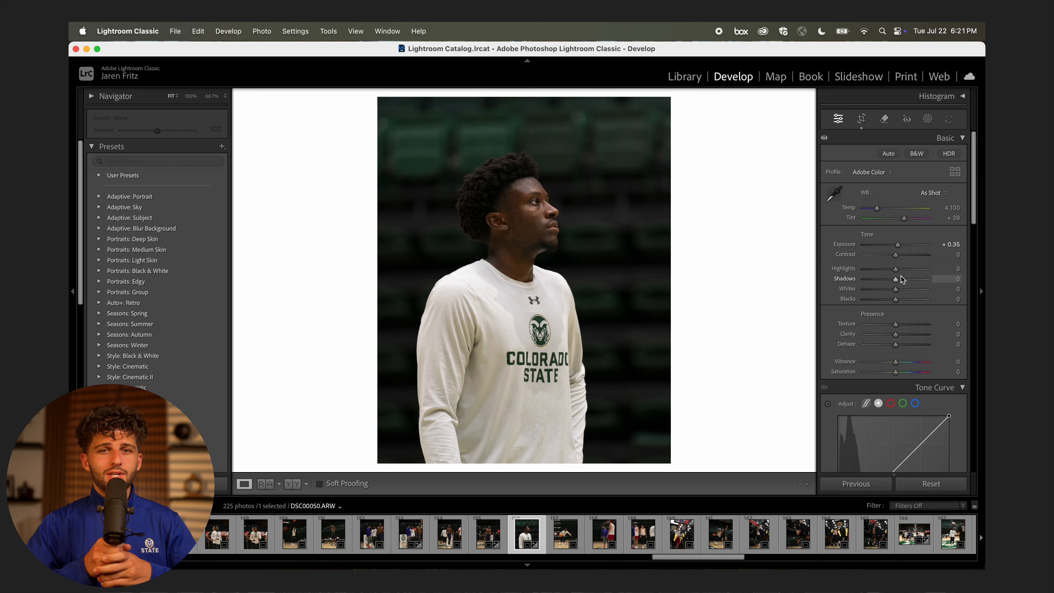
drag(901, 336, 908, 326)
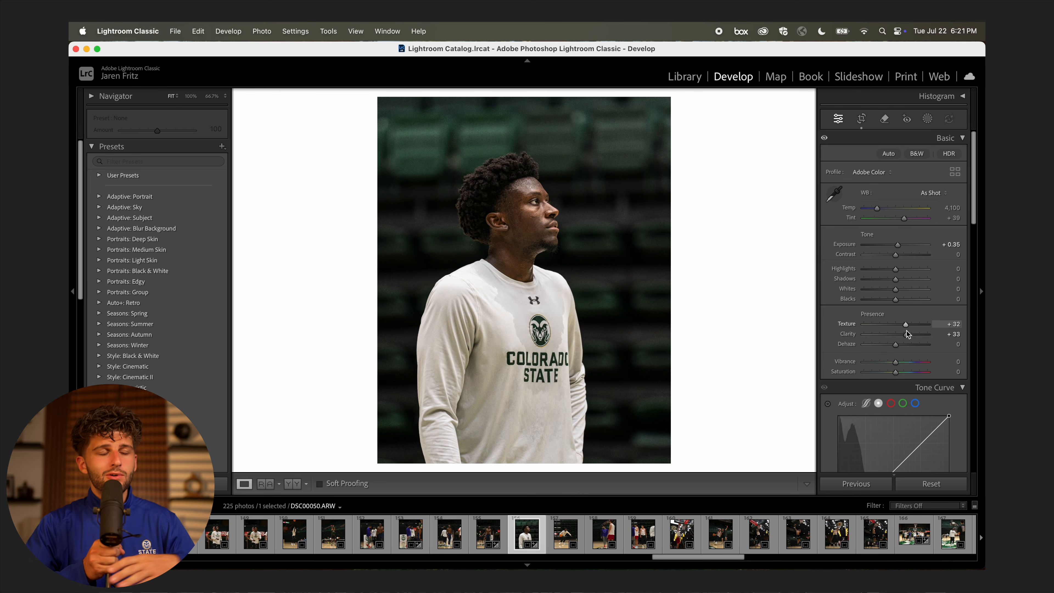
scroll(908, 327, down, 10)
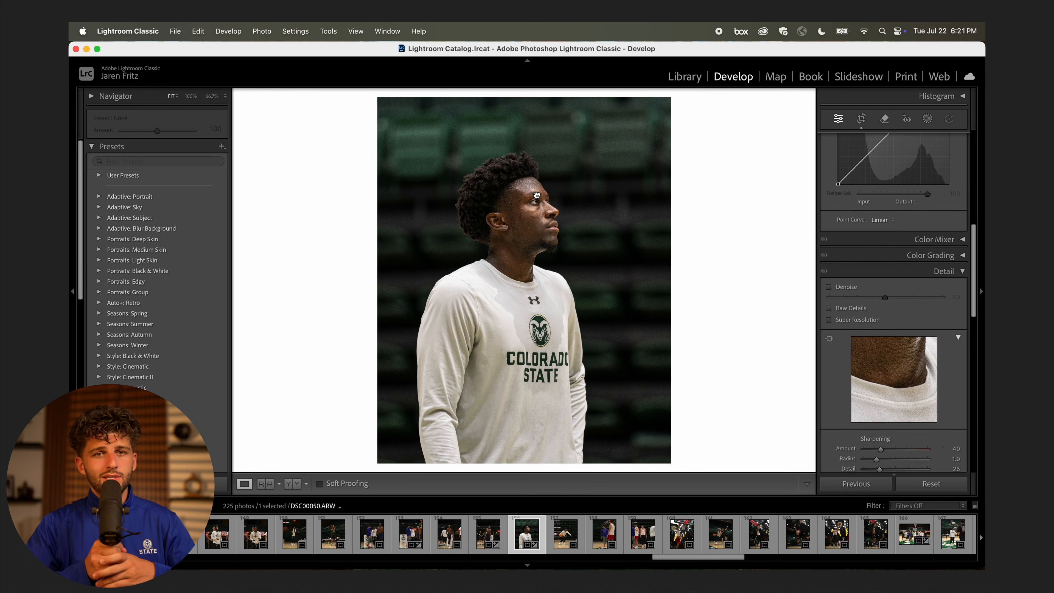
Apply Denoise to the portrait and compare facial detail up close.
click(537, 195)
click(855, 288)
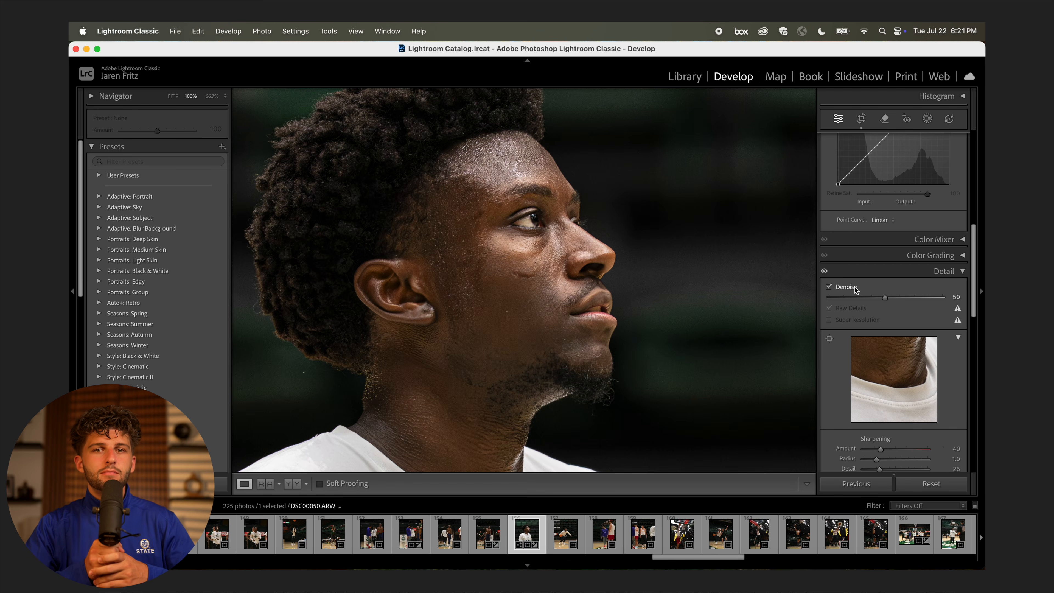
click(647, 309)
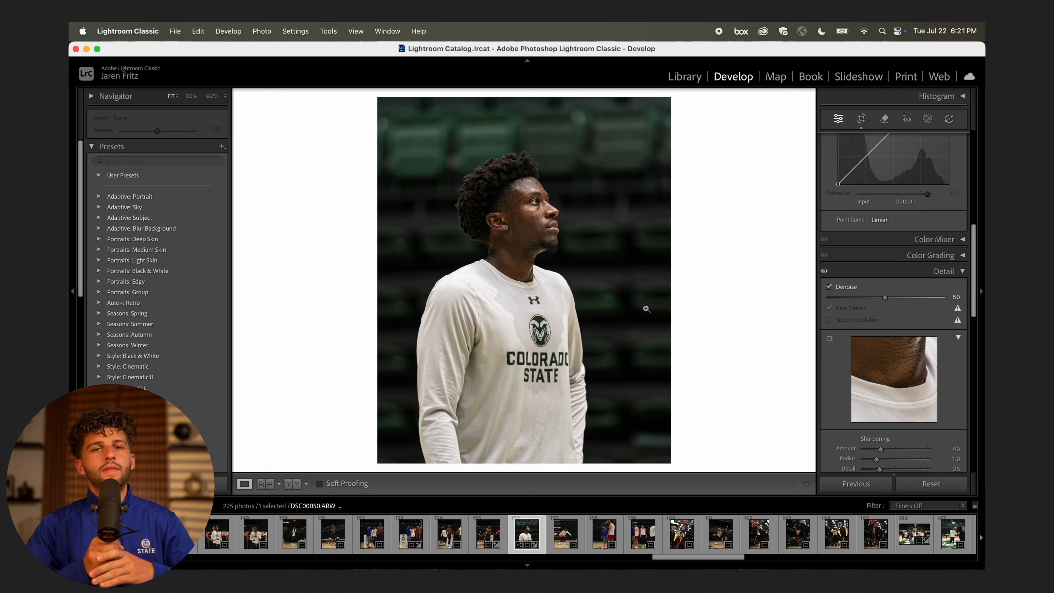
click(573, 208)
click(661, 240)
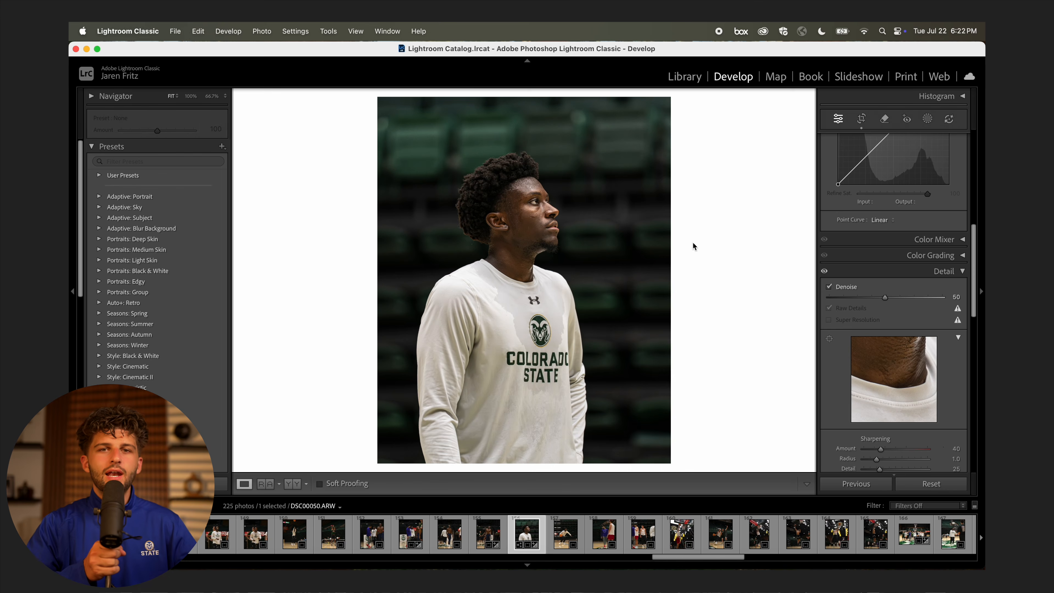
Raise Clarity to +45 and add Dehaze +4 to the portrait.
scroll(884, 272, up, 10)
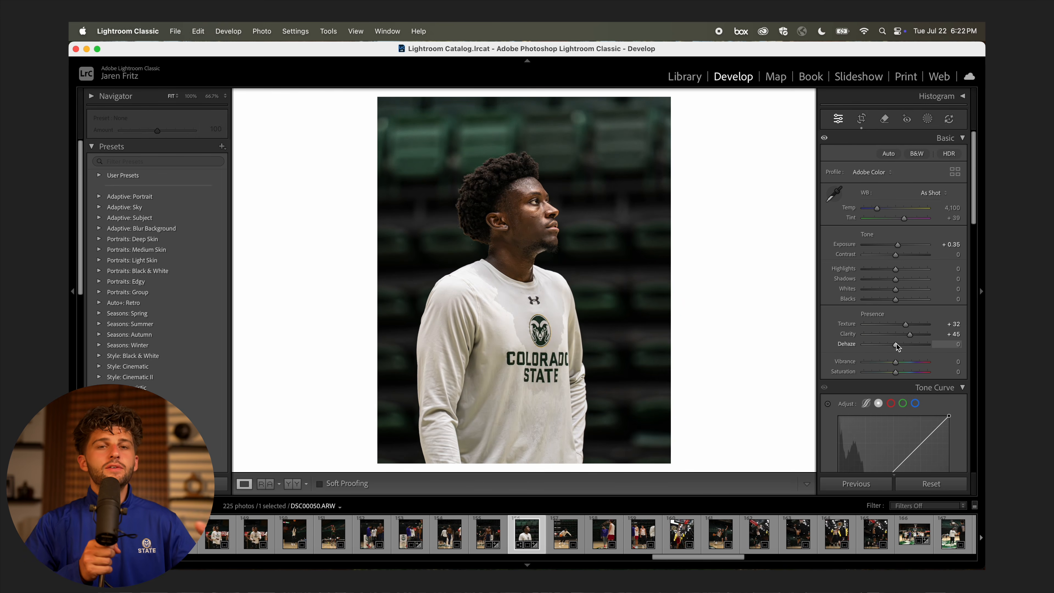
drag(897, 344, 901, 344)
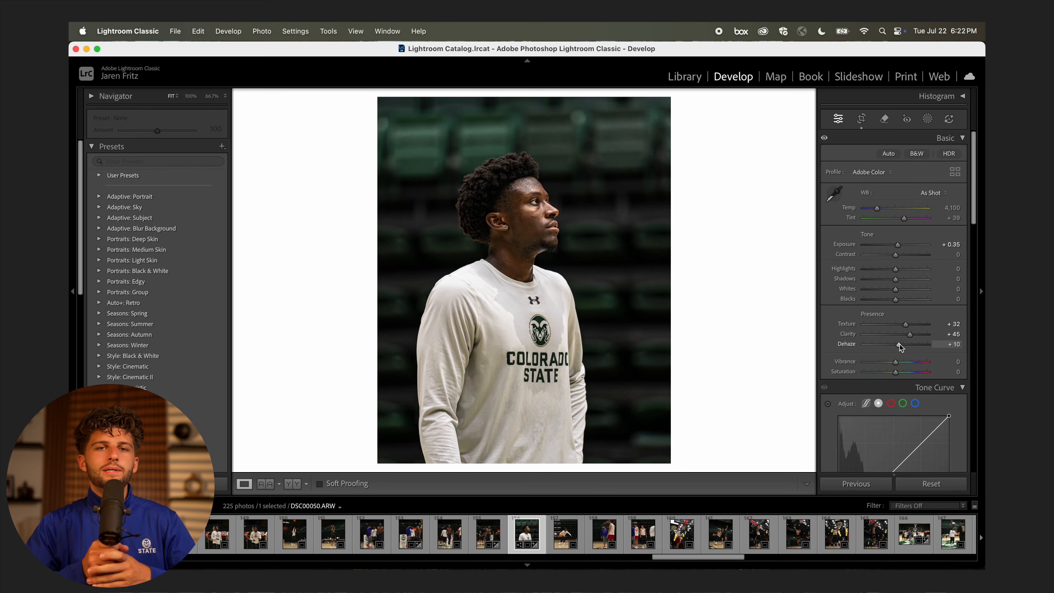
click(539, 193)
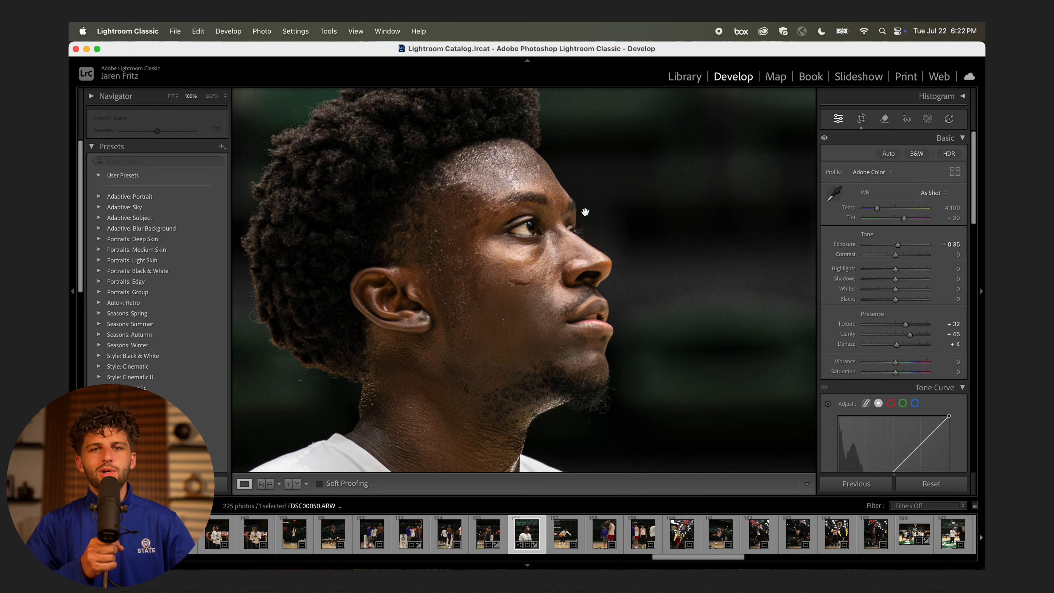
click(648, 270)
click(928, 119)
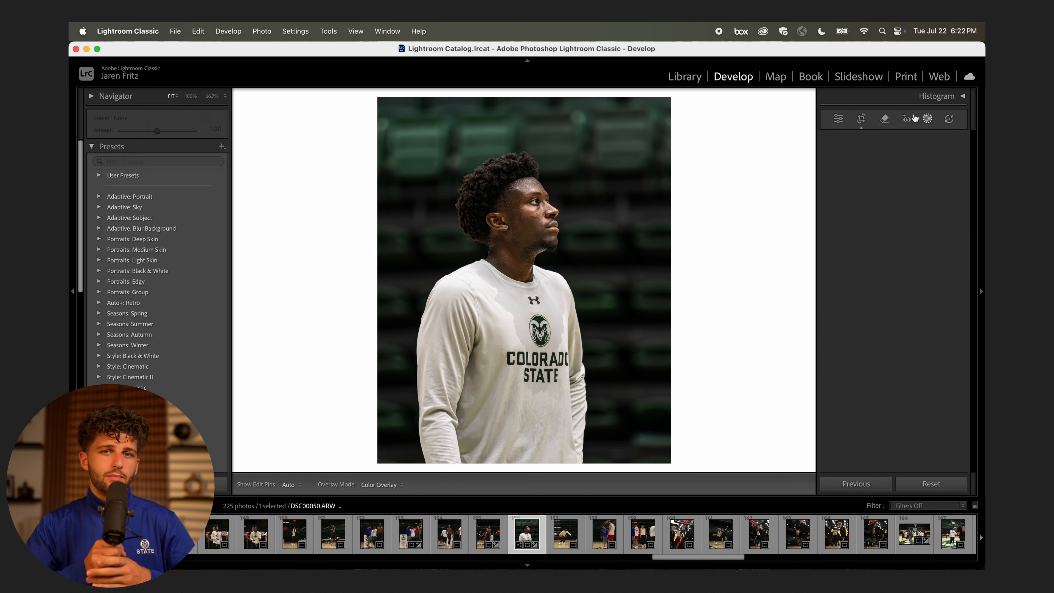
Mask the background and set it to Texture −100, Clarity −21 and Dehaze +12.
click(937, 163)
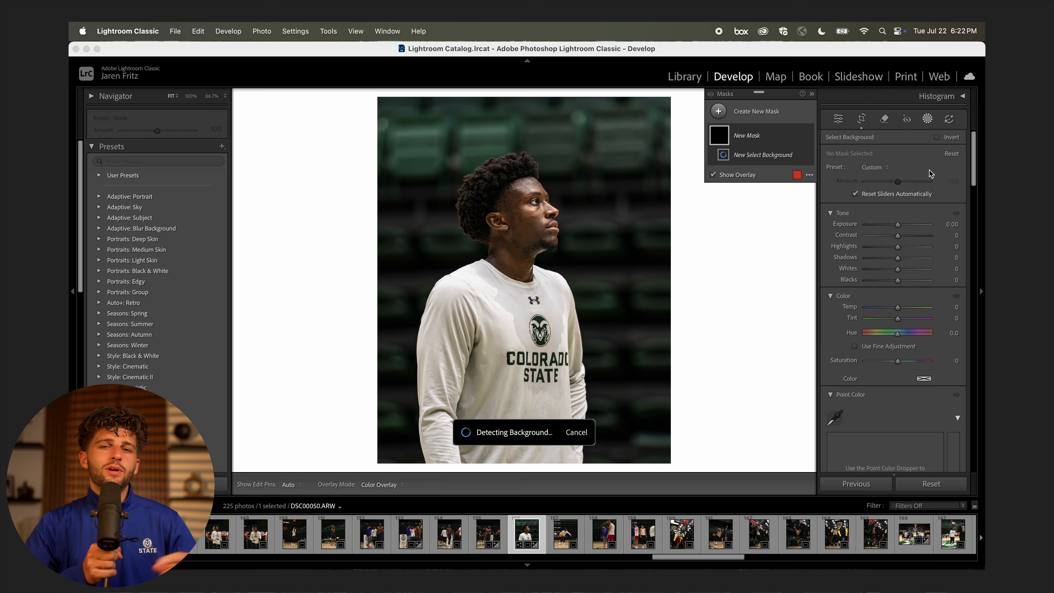
scroll(888, 305, down, 10)
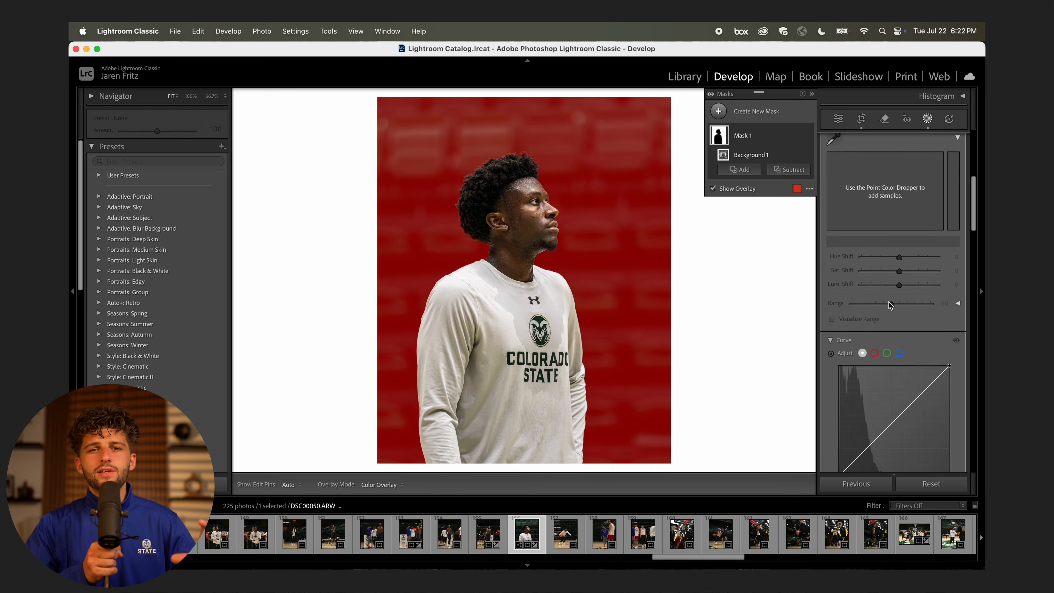
drag(897, 252, 903, 277)
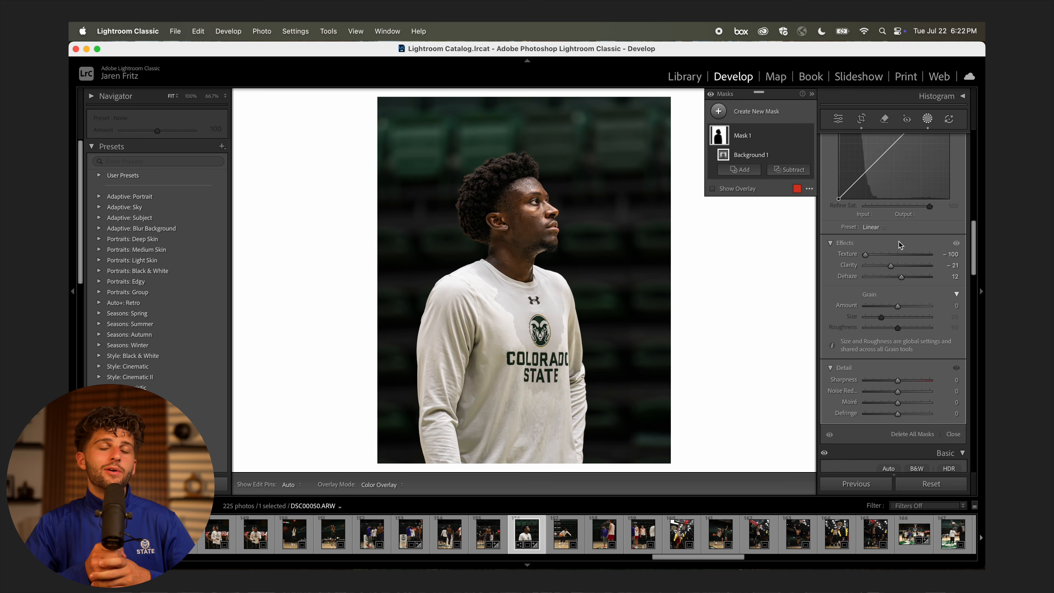
scroll(898, 242, up, 15)
click(808, 136)
click(808, 136)
click(838, 119)
click(602, 216)
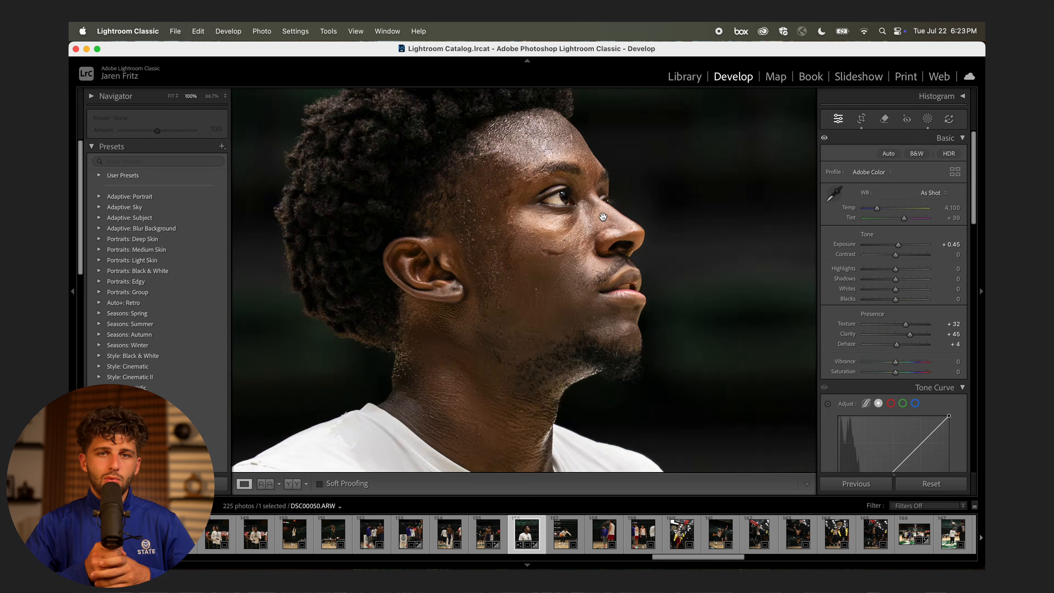
Mask the eye whites with Saturation −44 and Exposure +0.31.
key(super+equal)
key(super+equal)
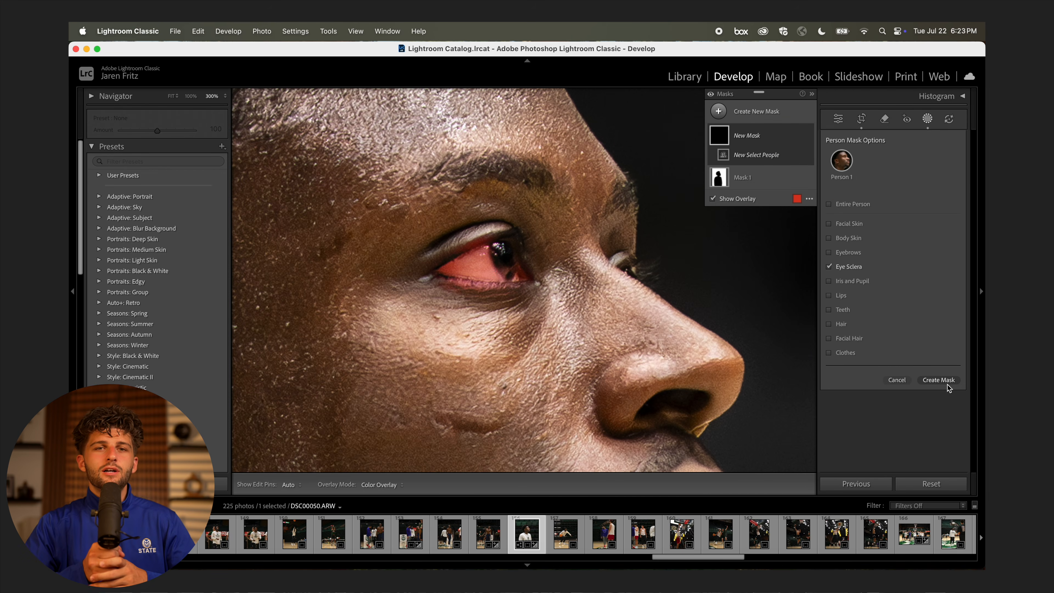
click(948, 384)
drag(897, 361, 885, 362)
drag(898, 224, 901, 226)
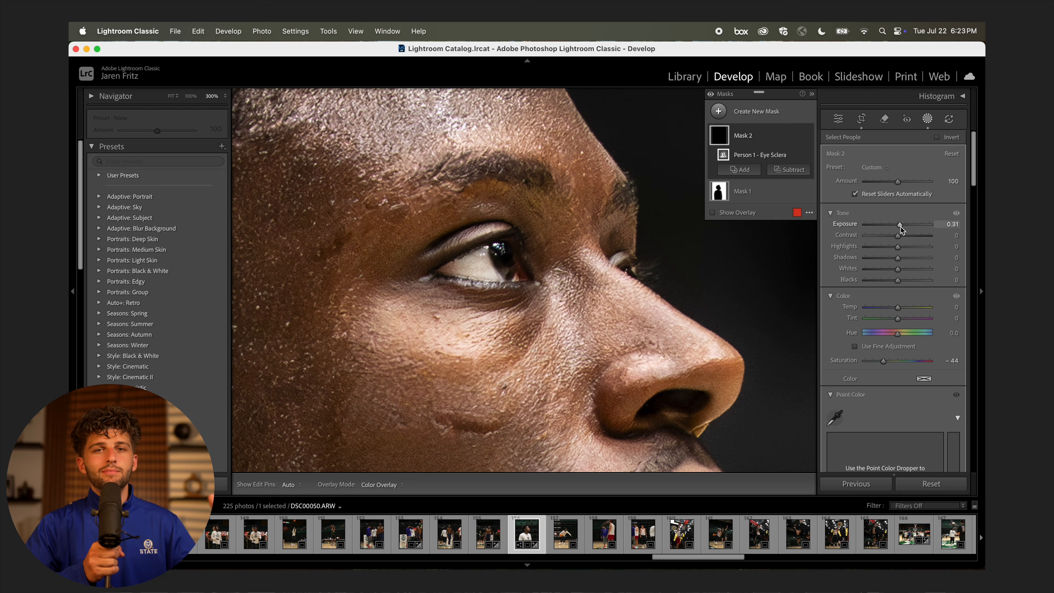
Add an iris and pupil mask with more clarity, Contrast 55, Highlights 100 and Temp 20.
click(718, 111)
click(847, 168)
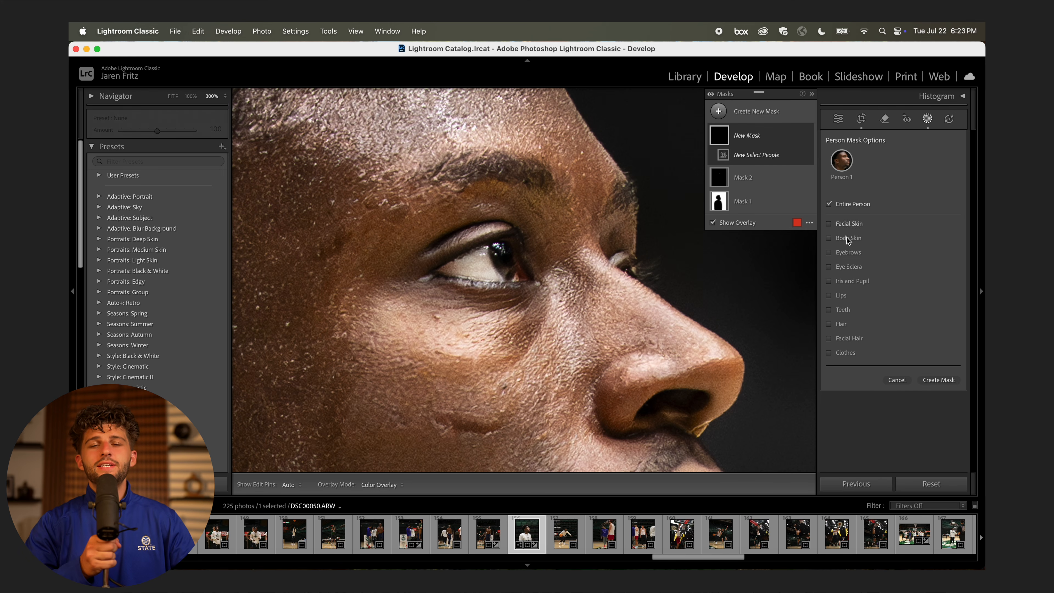
click(951, 382)
scroll(925, 311, down, 8)
drag(897, 312, 934, 314)
scroll(900, 302, up, 10)
drag(898, 236, 948, 249)
drag(898, 307, 904, 308)
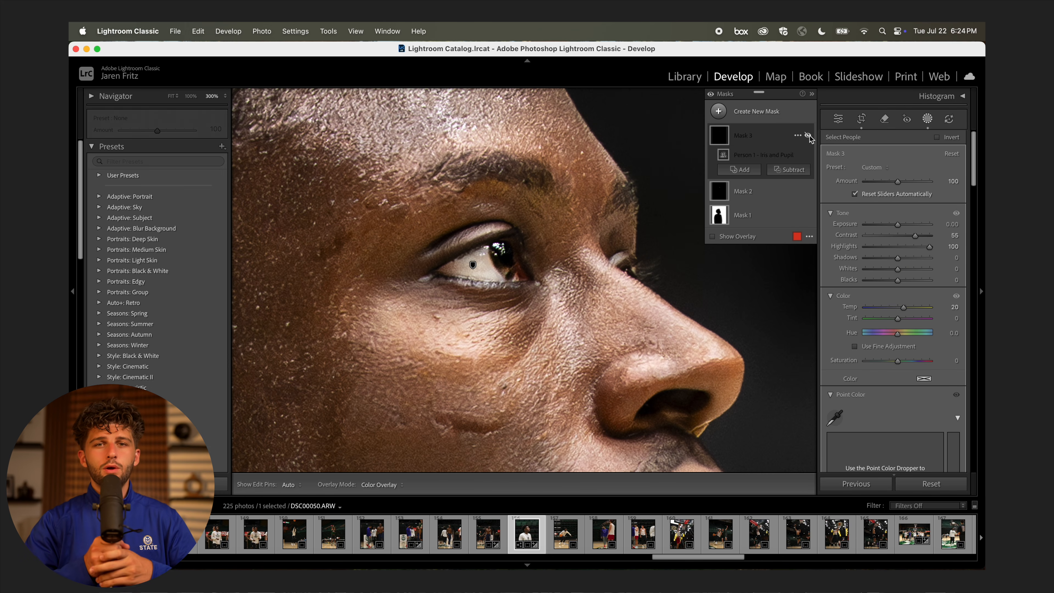
click(839, 119)
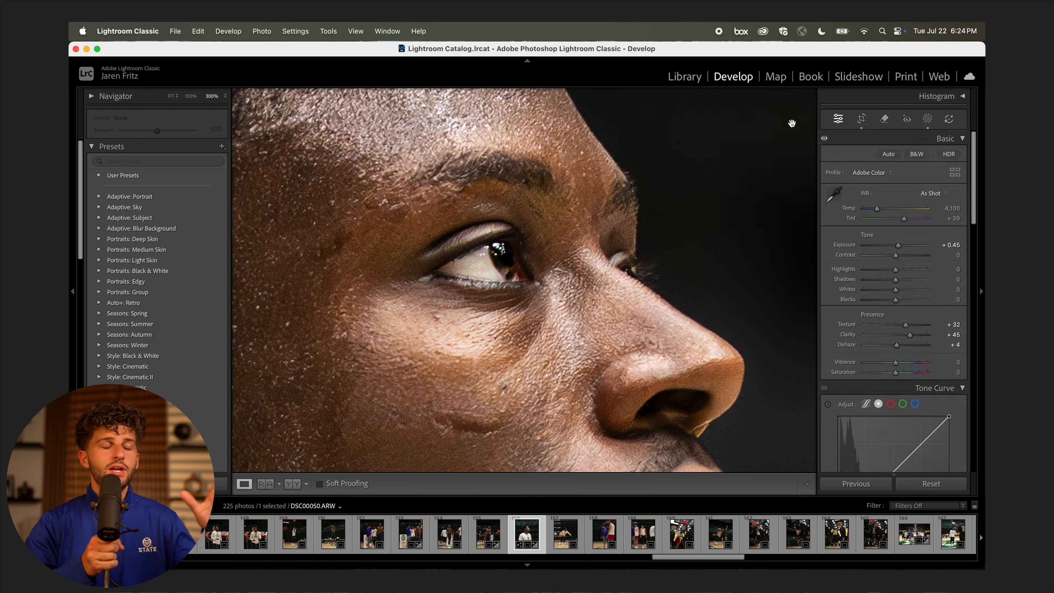
click(622, 157)
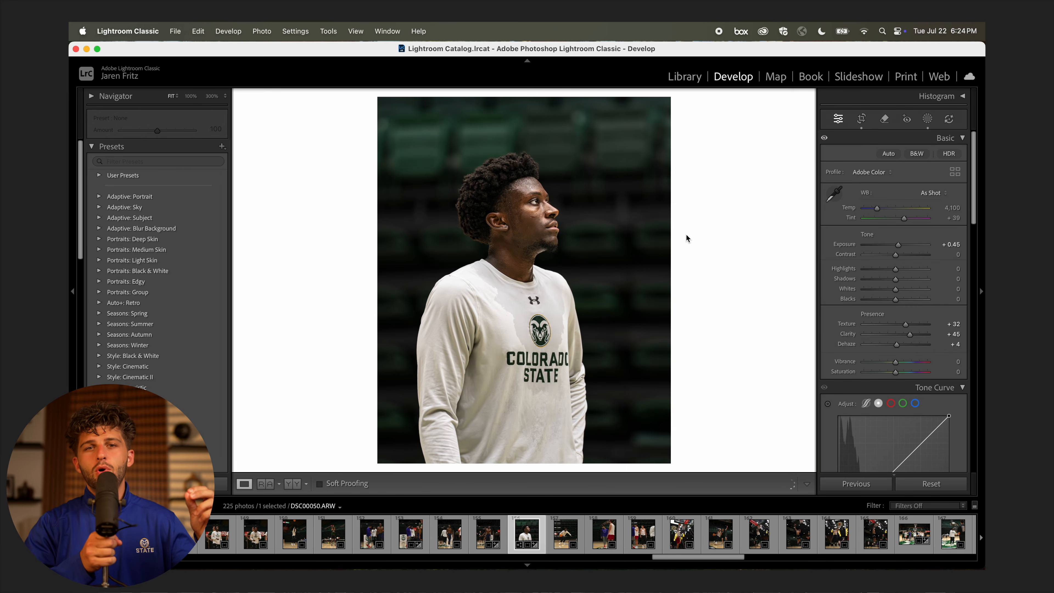
Paint a brush mask along the left and bottom edges, darkened to Exposure −0.59.
click(506, 169)
key(super+minus)
key(super+minus)
scroll(507, 170, down, 3)
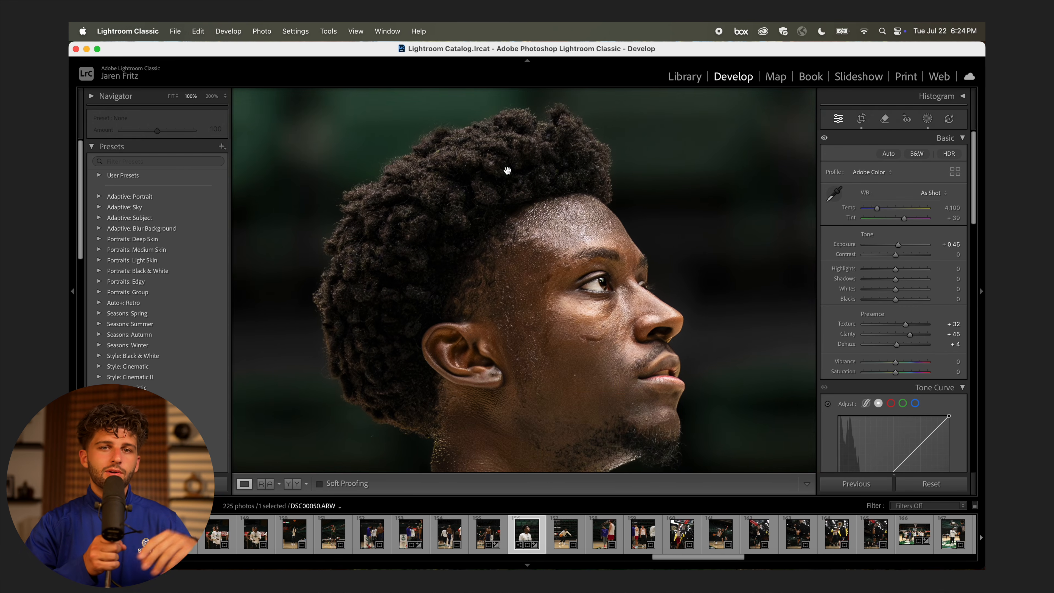
click(685, 282)
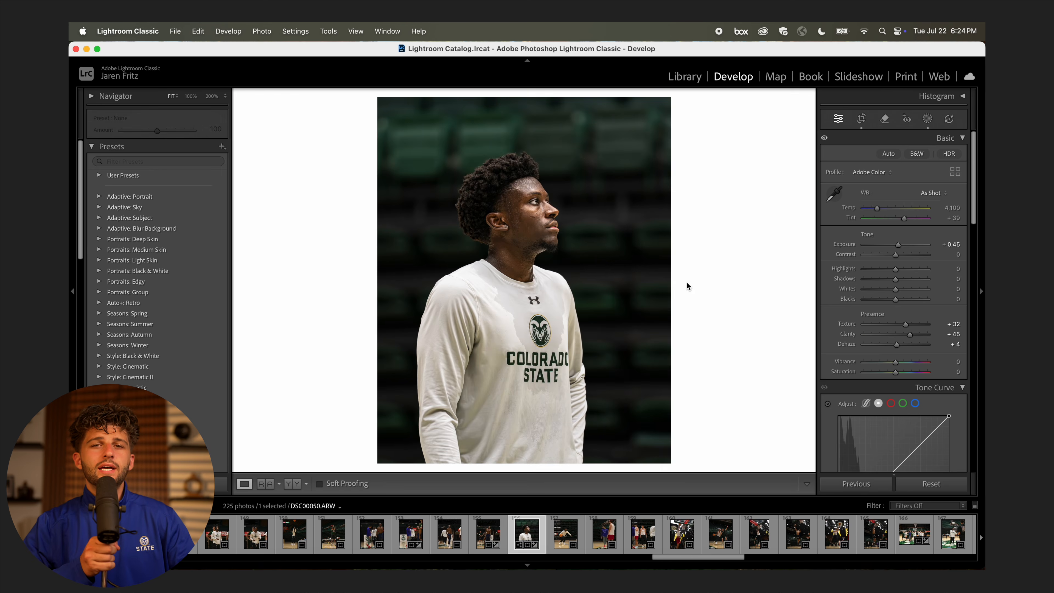
click(927, 118)
key(k)
scroll(478, 198, up, 5)
mouse_move(307, 142)
mouse_down()
mouse_move(381, 518)
mouse_move(560, 456)
mouse_move(705, 444)
mouse_up()
mouse_move(340, 200)
mouse_down()
mouse_move(366, 440)
mouse_move(780, 434)
mouse_up()
drag(898, 291, 894, 303)
click(808, 135)
click(808, 135)
click(808, 135)
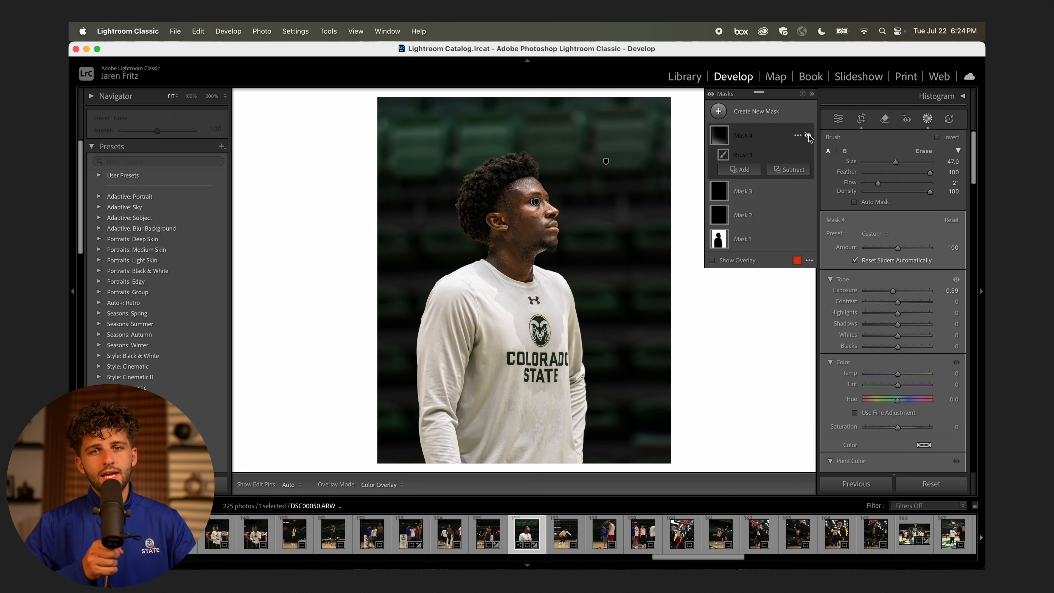
click(807, 135)
Create a People mask covering only the player's hair.
click(742, 111)
click(790, 178)
click(845, 324)
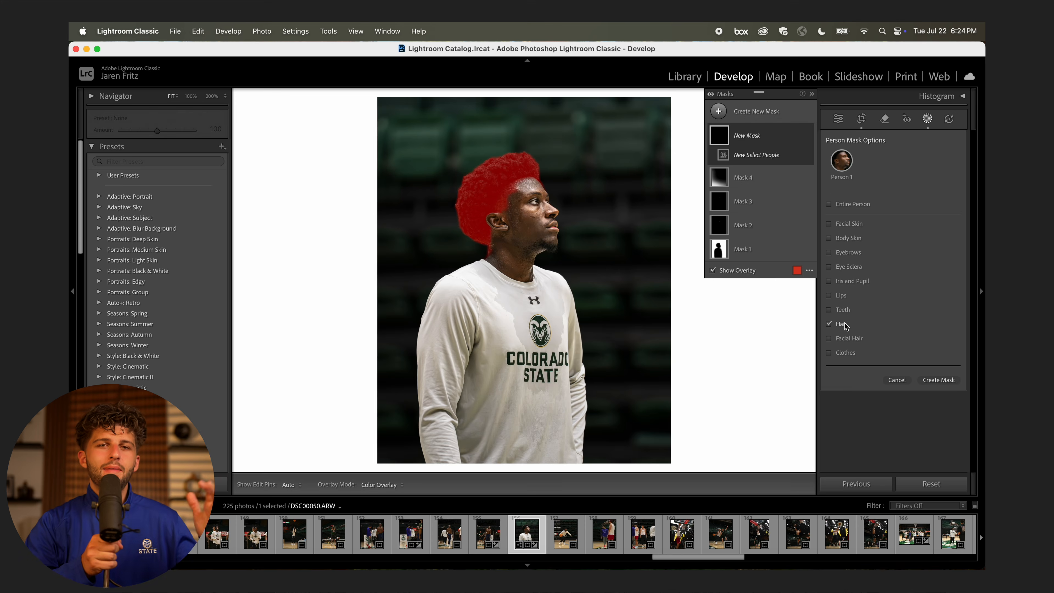
click(939, 380)
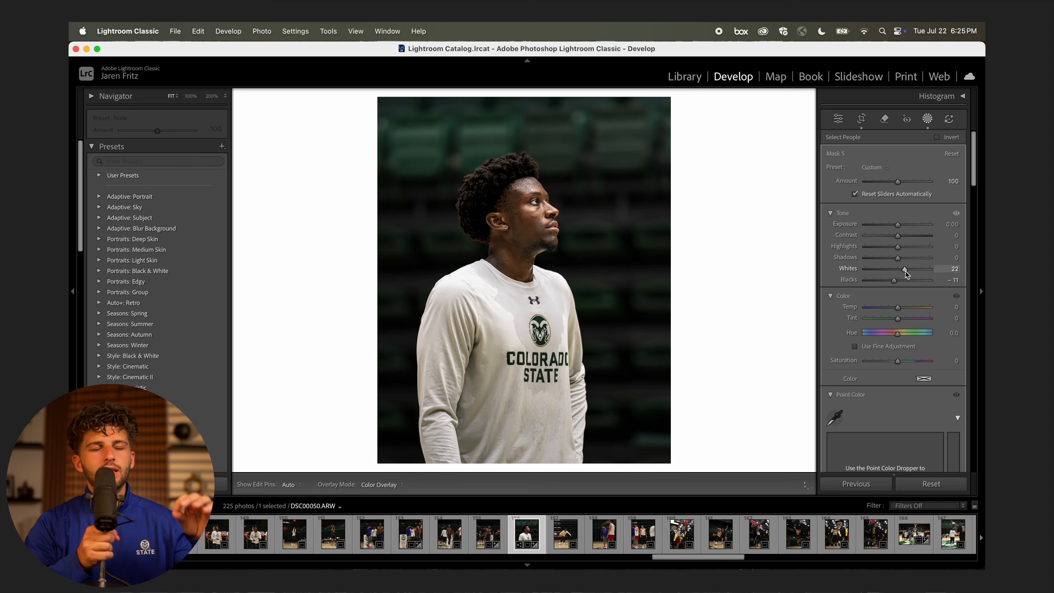
scroll(902, 331, down, 8)
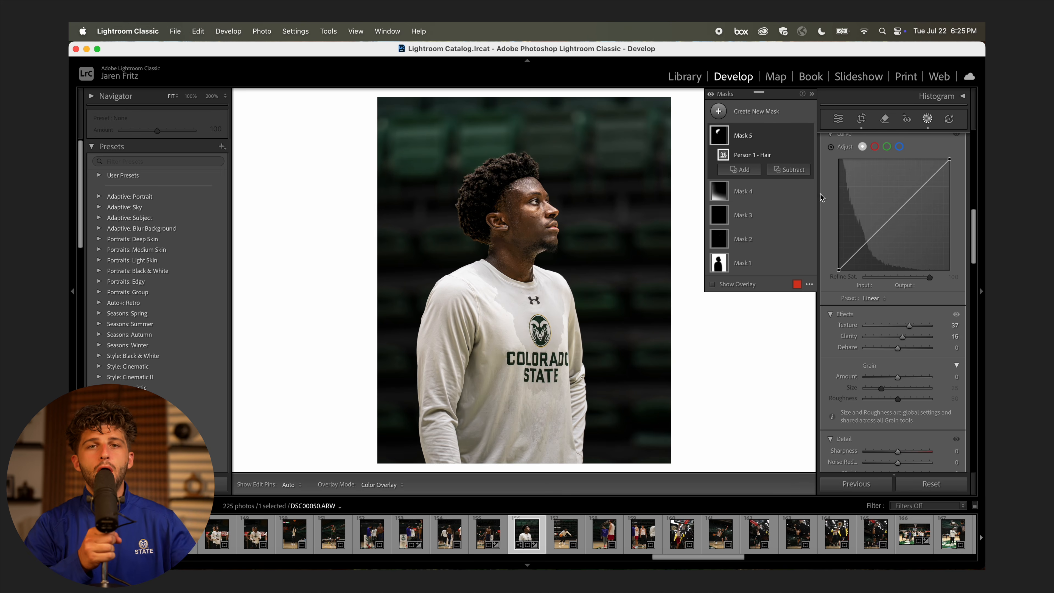
Refine the hair mask by subtracting with a brush.
click(788, 169)
click(796, 284)
key(h)
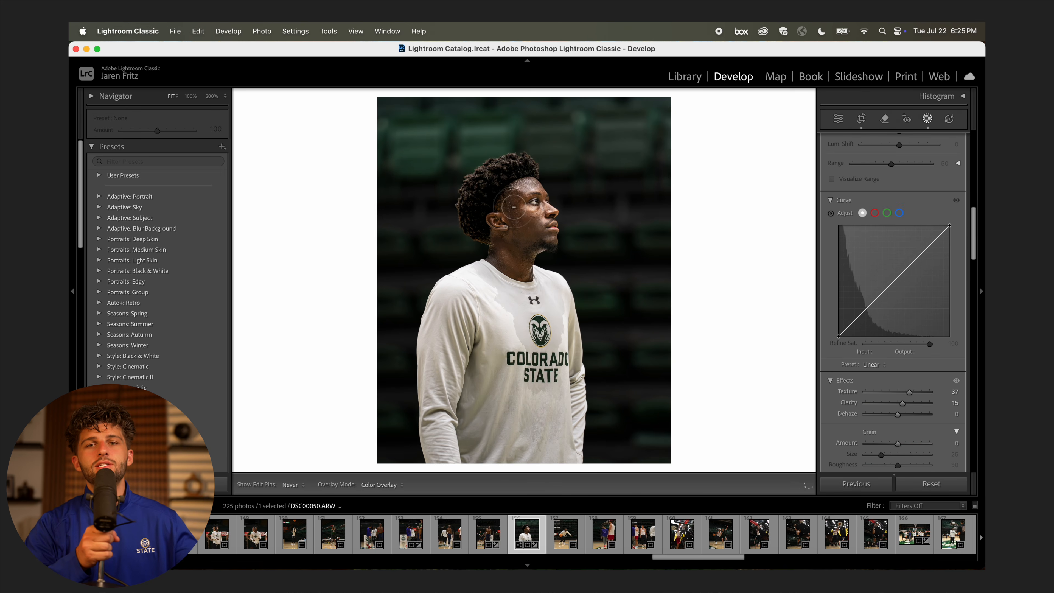
key(h)
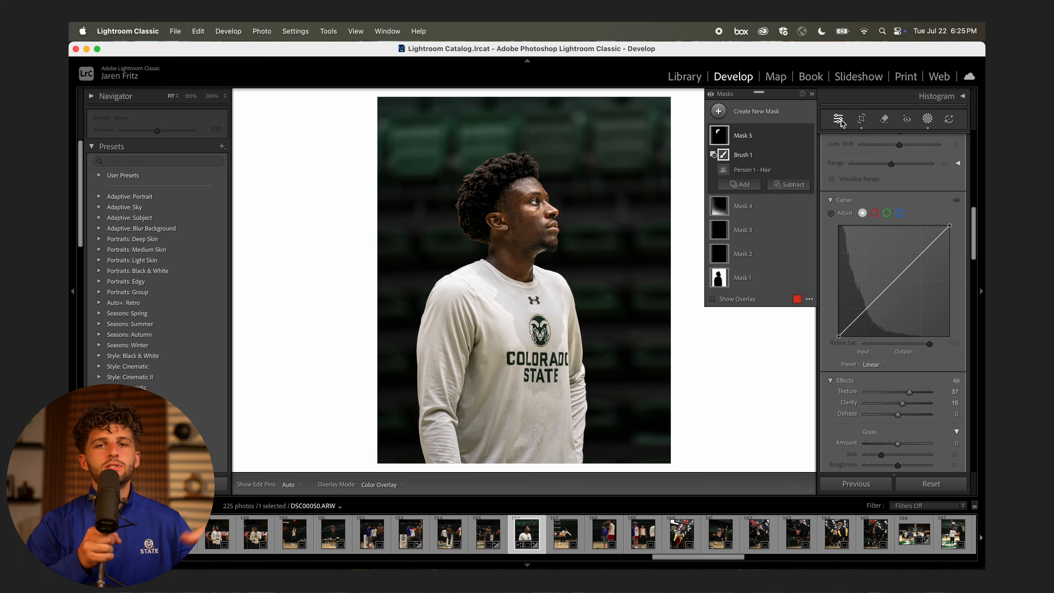
click(838, 118)
click(534, 190)
key(super+minus)
key(super+minus)
key(super+equal)
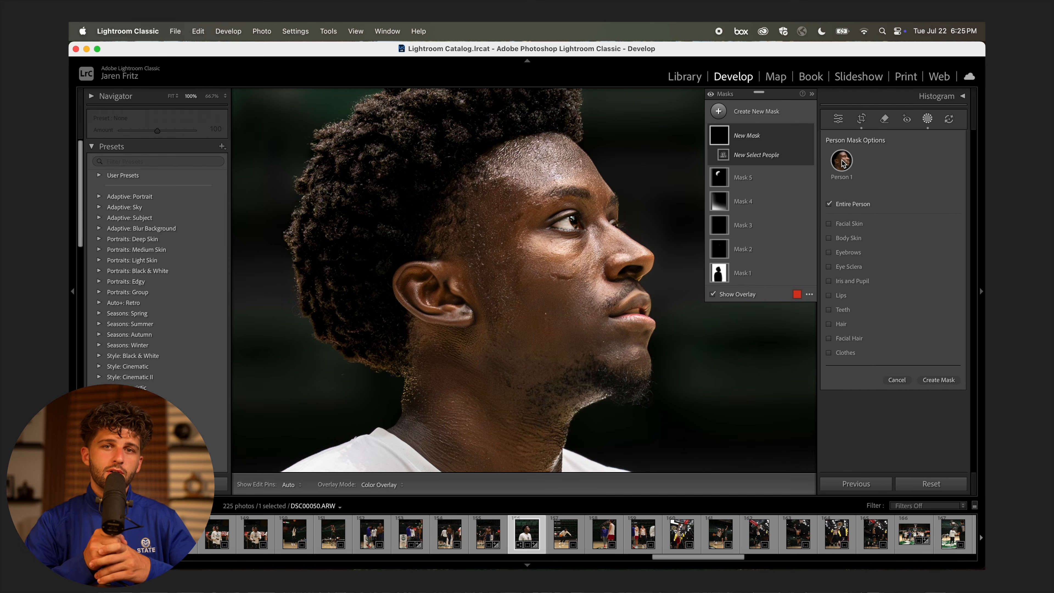
Create a skin, lips, eyebrows and facial hair mask with Temp 11, Saturation 9, Blacks −7.
click(849, 223)
click(850, 238)
click(850, 252)
click(851, 295)
click(853, 338)
click(939, 388)
drag(898, 309, 902, 311)
drag(898, 361, 901, 360)
drag(898, 280, 895, 282)
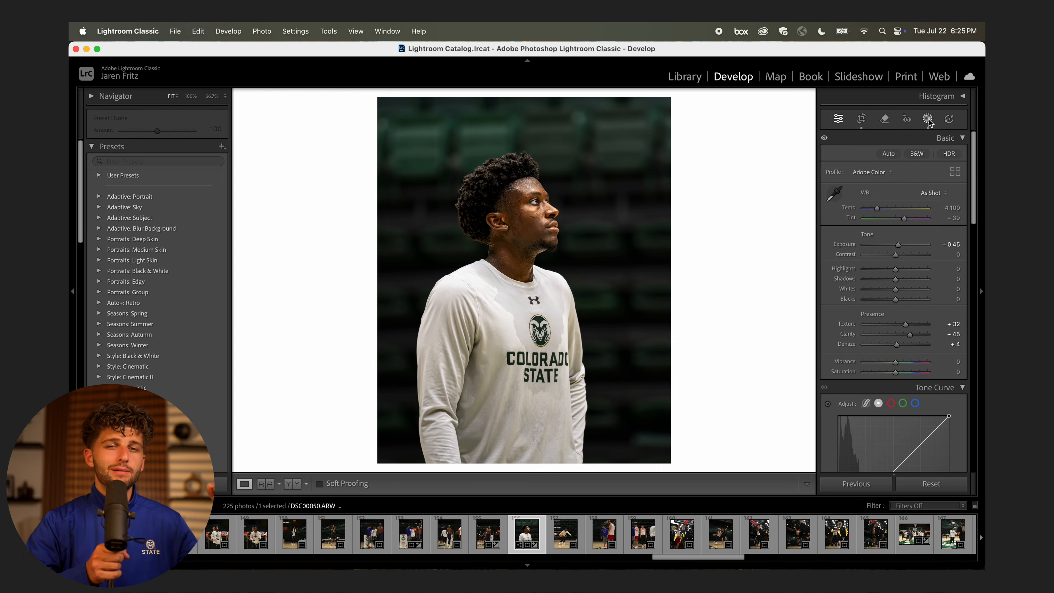
Give the skin mask Highlights 9 and lower its Amount to 13.
click(928, 120)
drag(896, 229, 900, 233)
drag(898, 168, 869, 174)
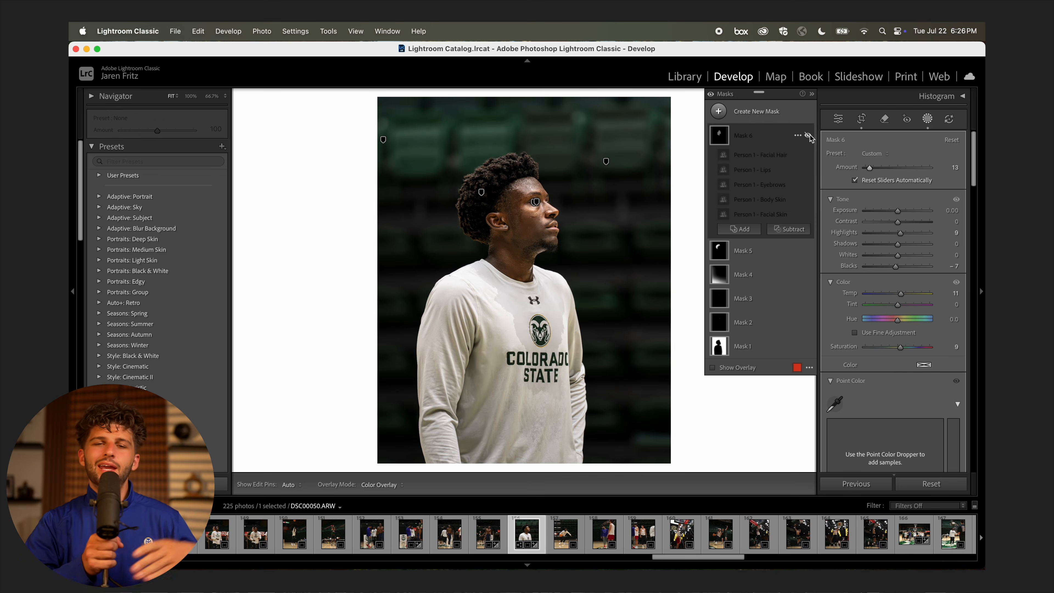
key(shift+w)
click(537, 202)
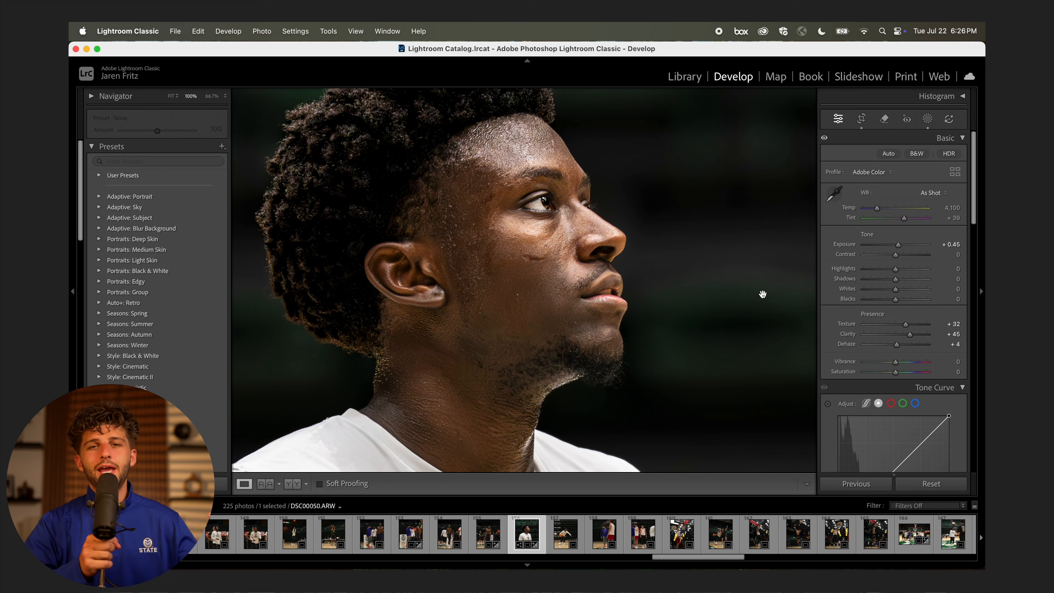
Compare the before and after views at 100% on the face and hair.
click(763, 295)
key(y)
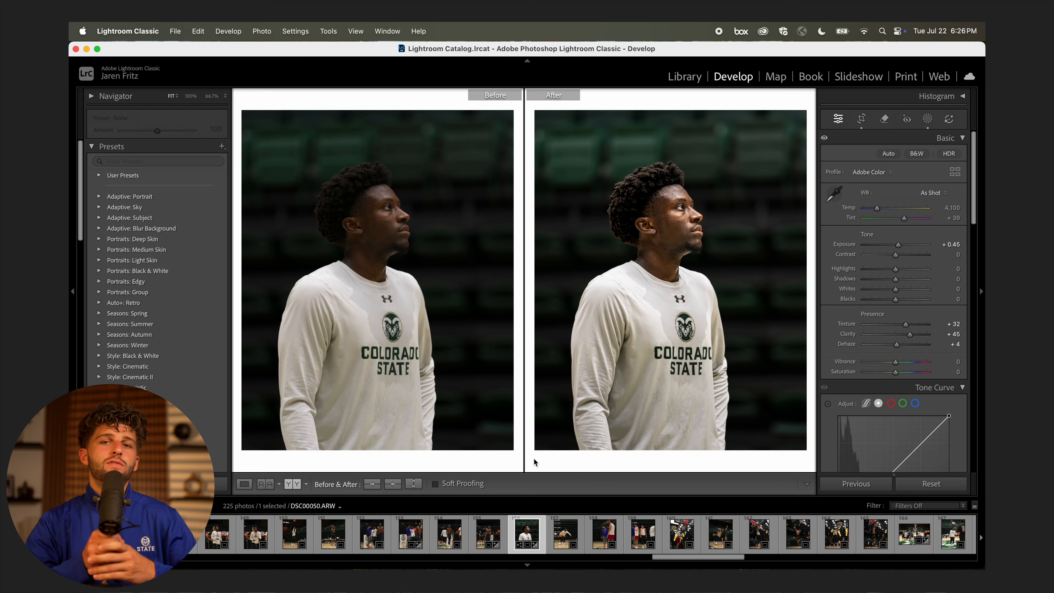
click(767, 328)
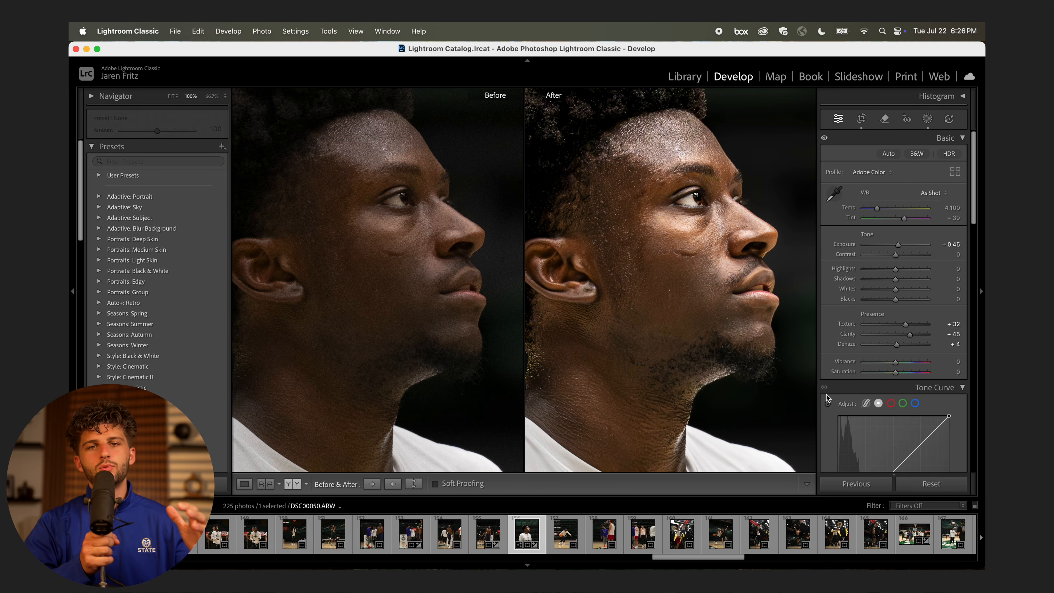
drag(665, 266, 791, 362)
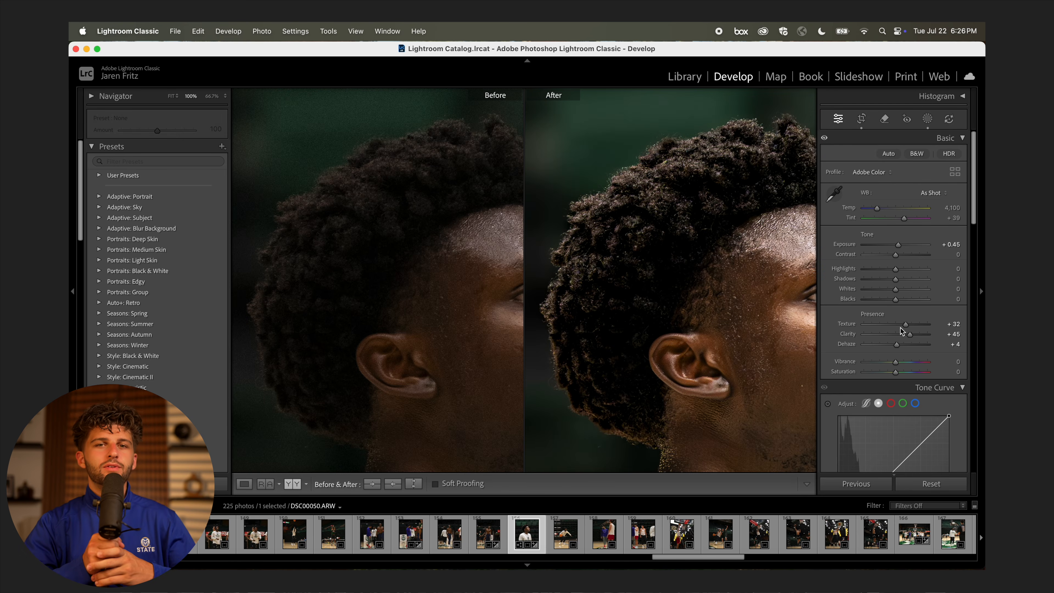
key(y)
Give the portrait a green colour label.
right_click(532, 200)
mouse_move(628, 351)
click(672, 371)
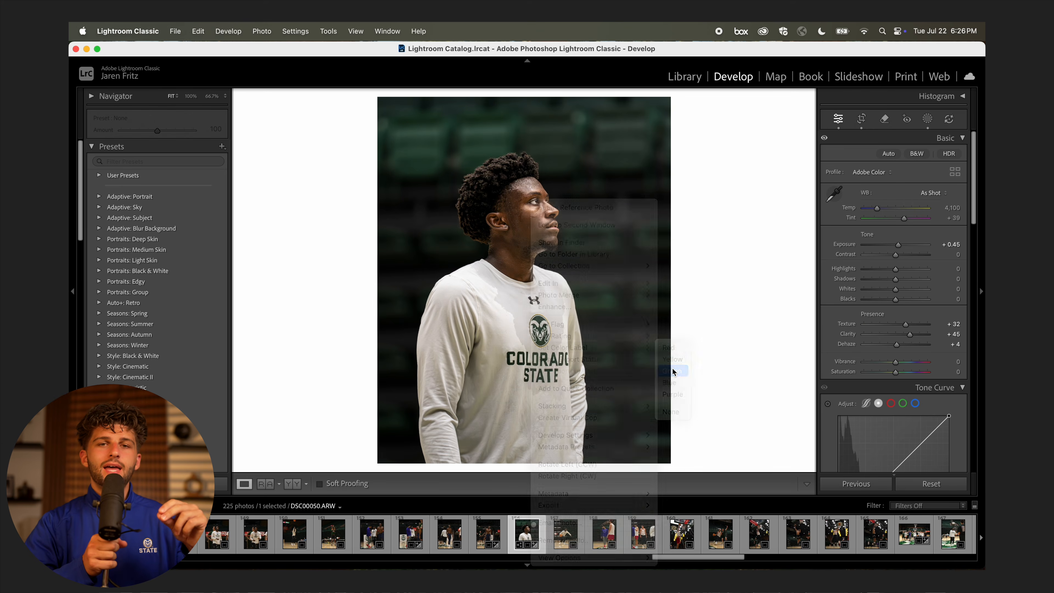
Move to DSC00047 and inspect it at 200% zoom.
click(485, 529)
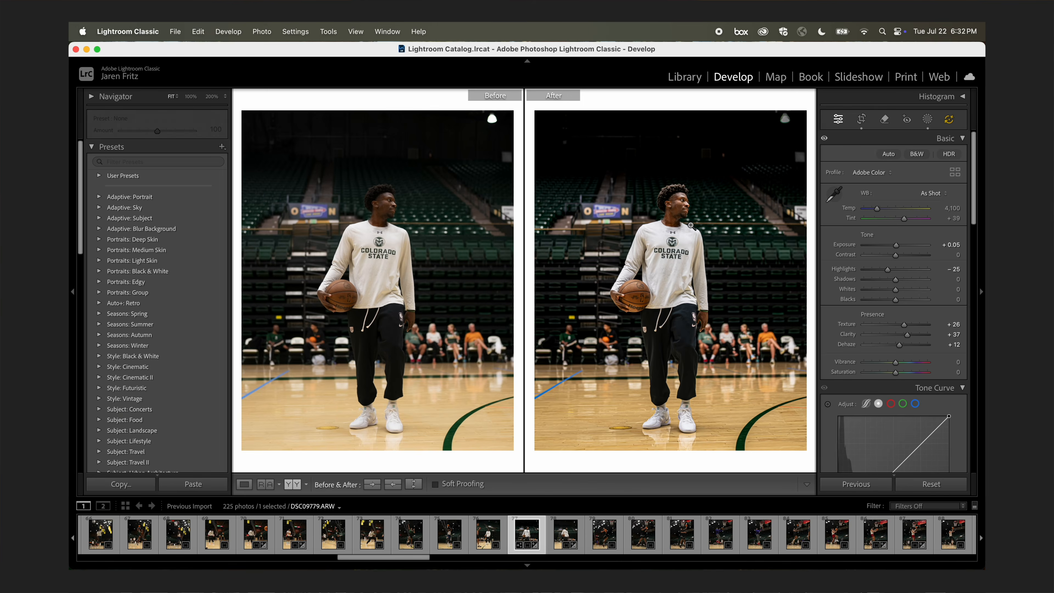
key(z)
scroll(771, 365, down, 10)
scroll(771, 365, down, 15)
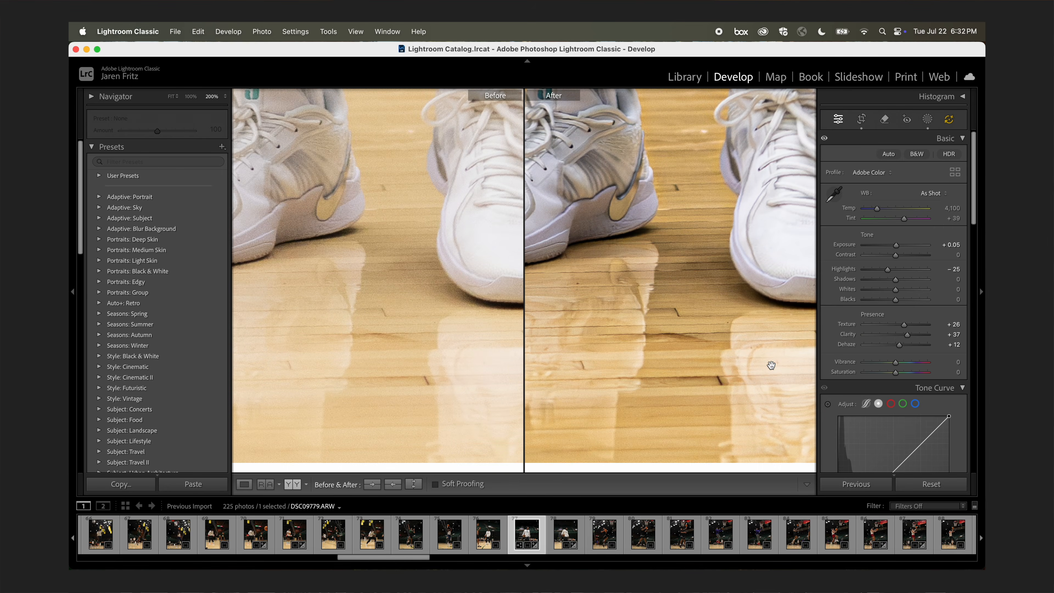
key(z)
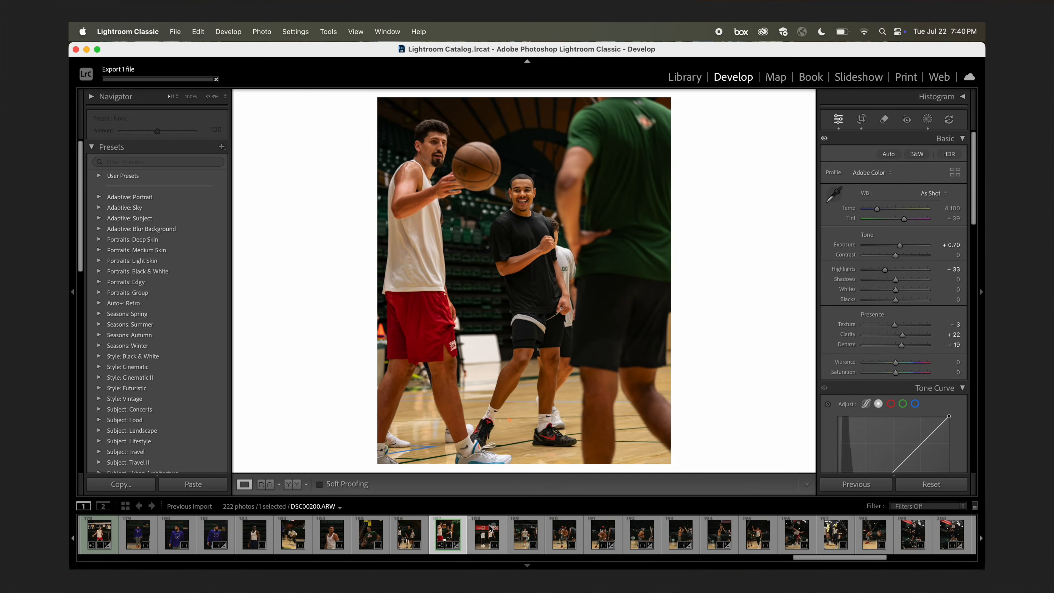
Export the current edited photo as a single 'MBB First Looks' JPEG into First Looks.
click(175, 32)
click(199, 211)
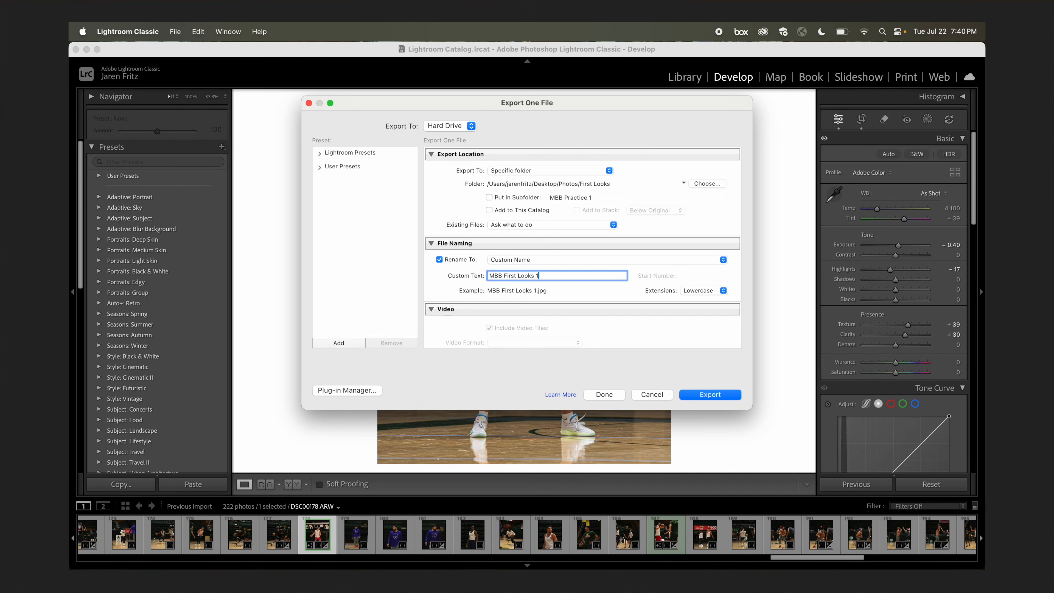
click(717, 396)
scroll(392, 539, left, 5)
Export the team group photo the same way as an 'MBB First Looks' JPEG.
click(332, 536)
click(175, 32)
click(199, 211)
key(Return)
scroll(341, 535, left, 5)
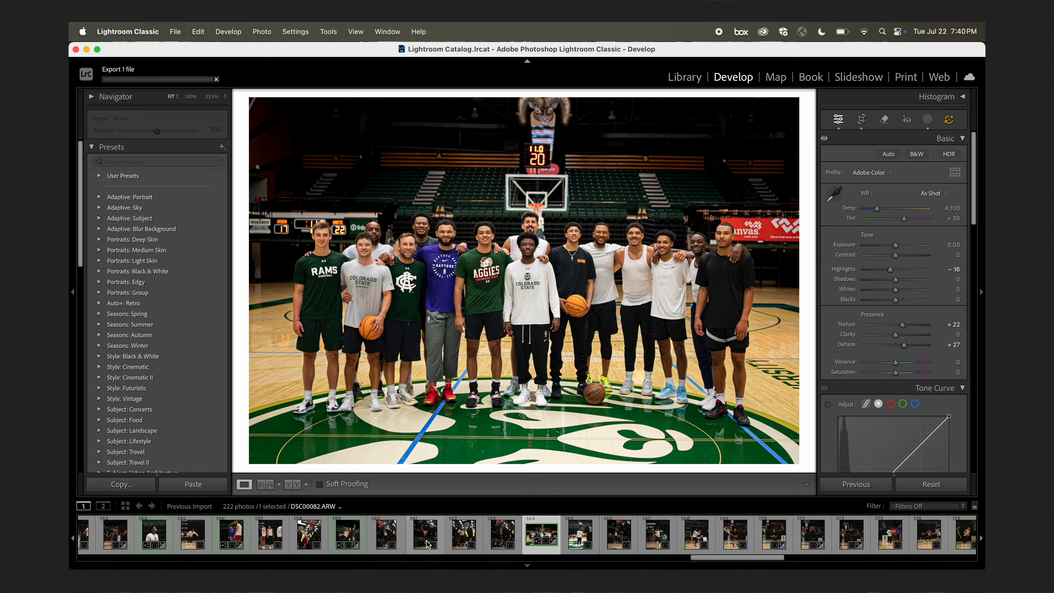
click(341, 534)
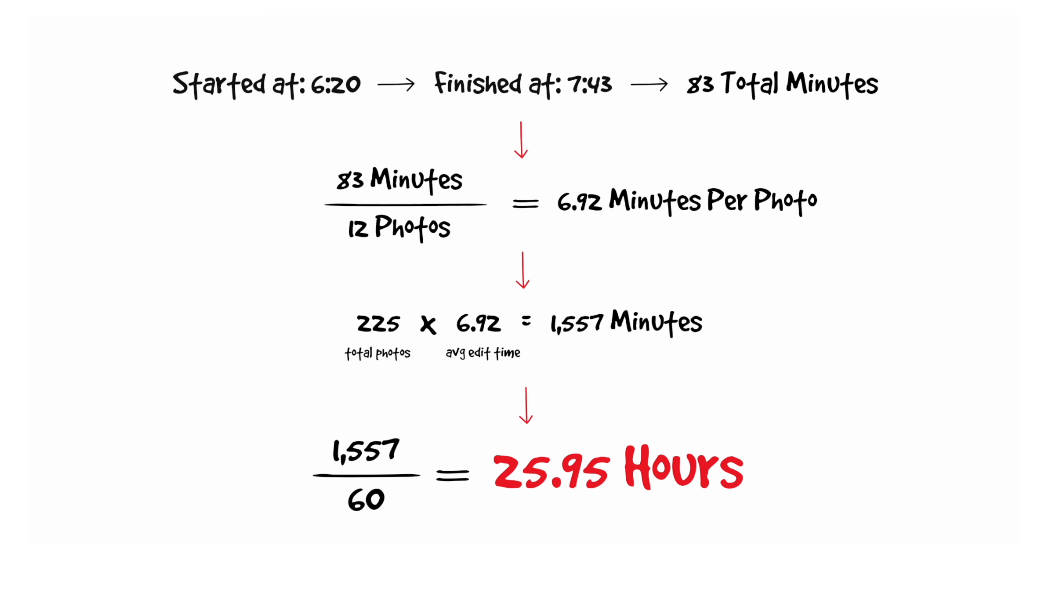
mouse_move(843, 452)
mouse_down()
mouse_move(639, 535)
mouse_move(668, 408)
mouse_up()
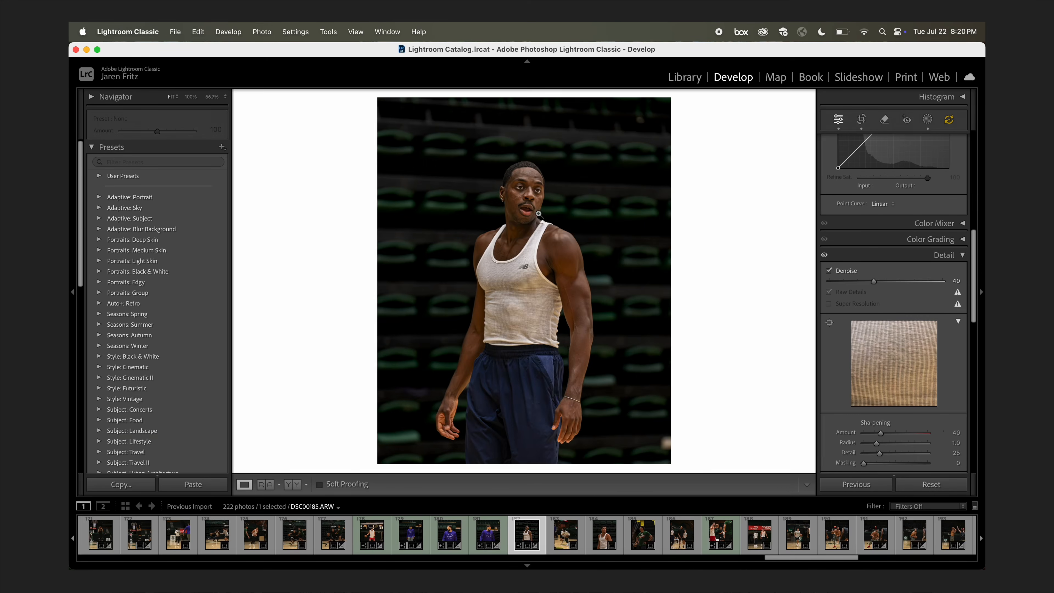
Inspect the tank-top portrait at 100%, review its masks, and bring up Copy Settings.
click(654, 277)
click(654, 278)
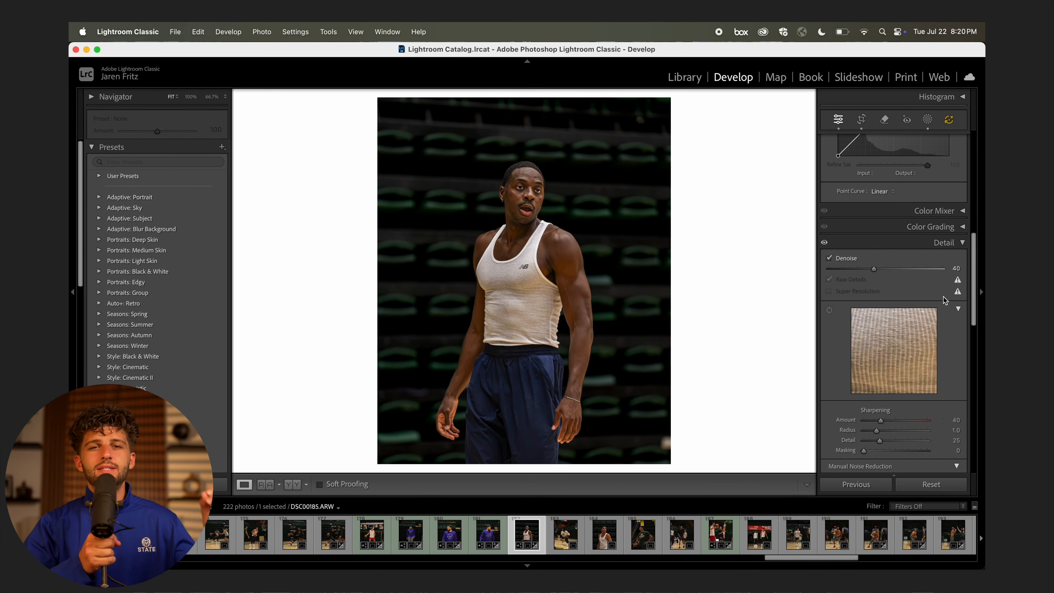
scroll(920, 323, up, 2)
scroll(921, 323, up, 5)
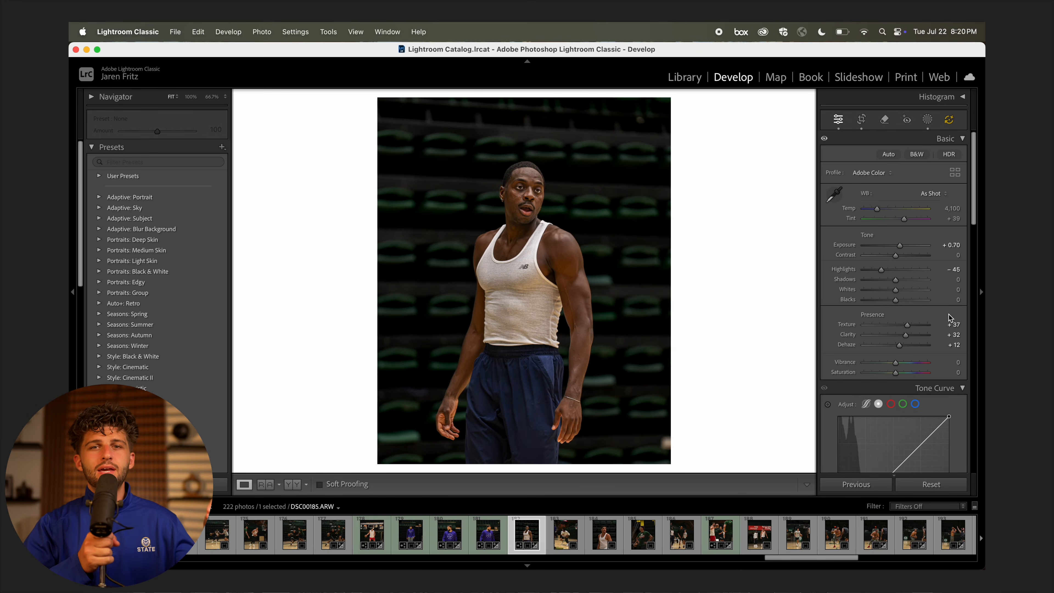
click(928, 120)
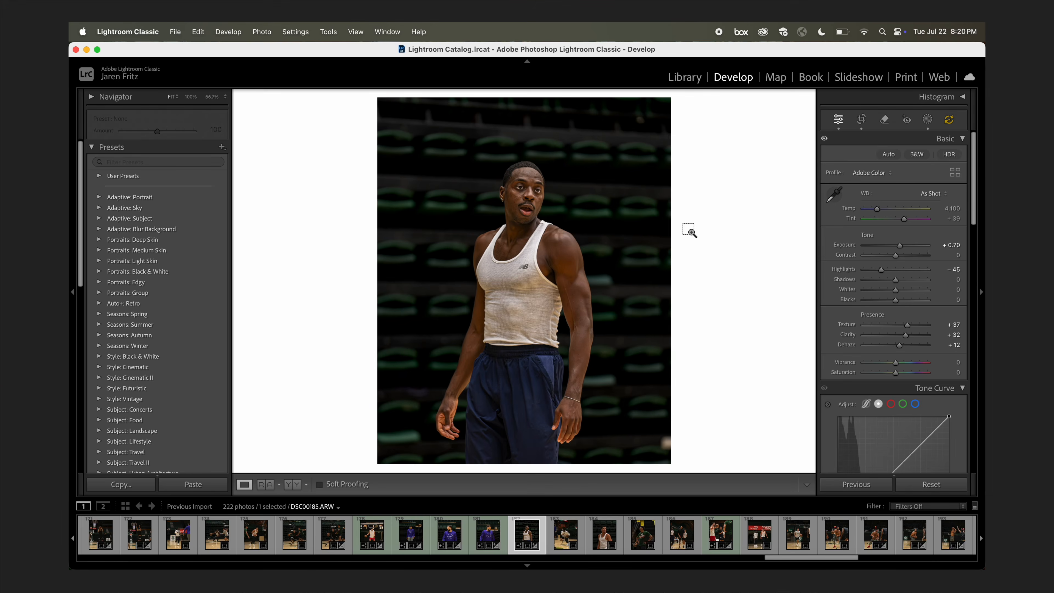
key(super+shift+c)
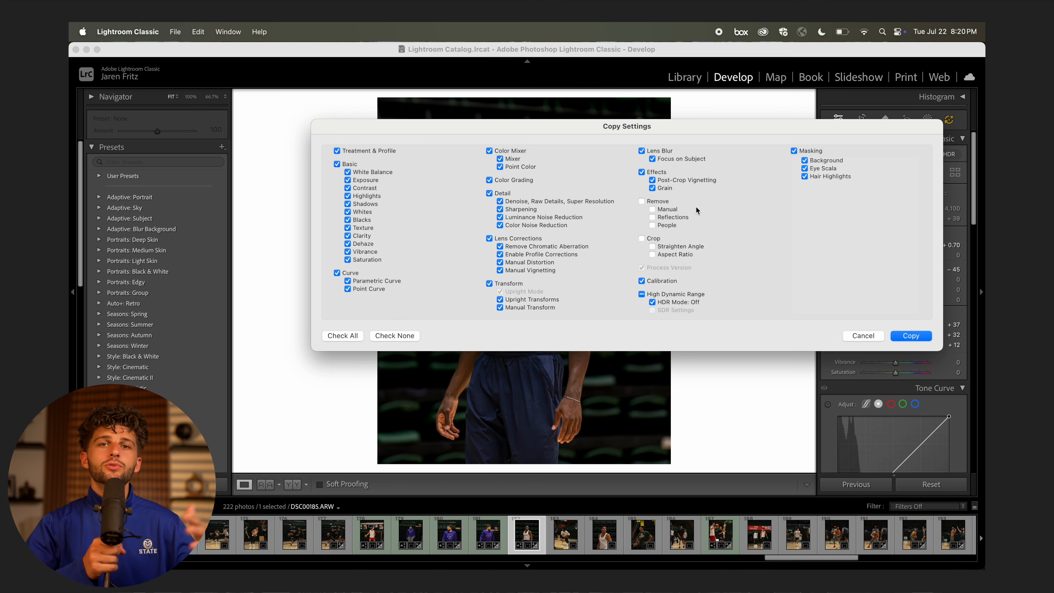
Paste the copied portrait edits onto DSC00188 and lower the Eye Scala mask amount to 70.
click(904, 338)
click(605, 534)
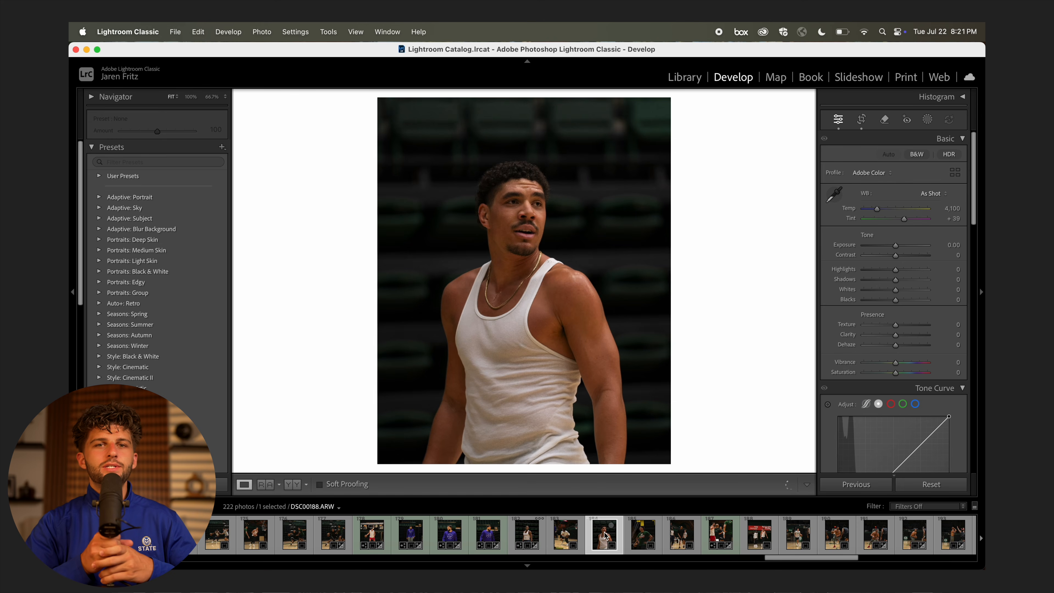
key(super+shift+v)
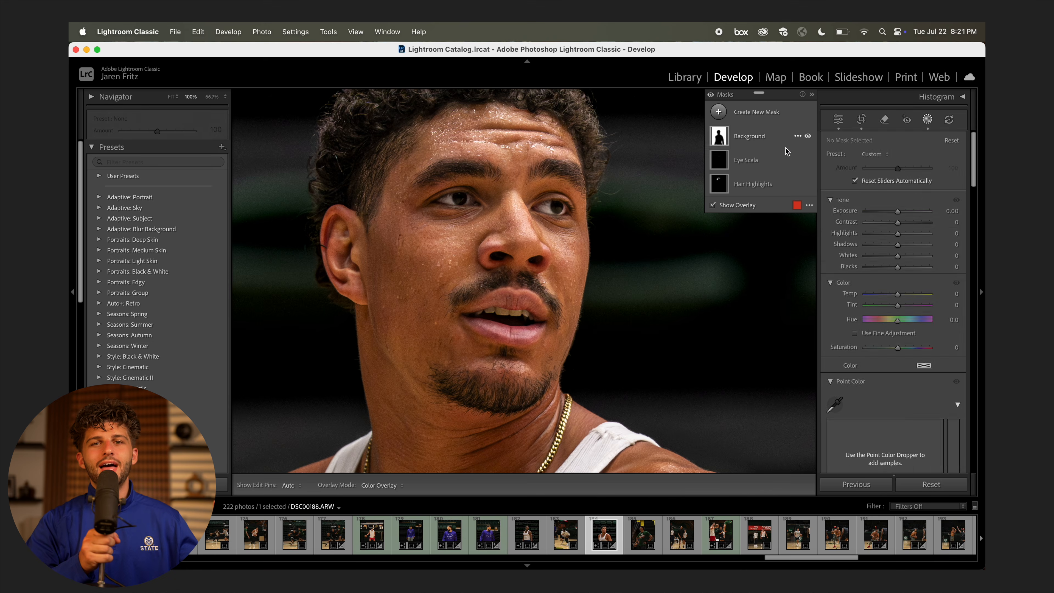
click(780, 158)
drag(898, 182, 889, 185)
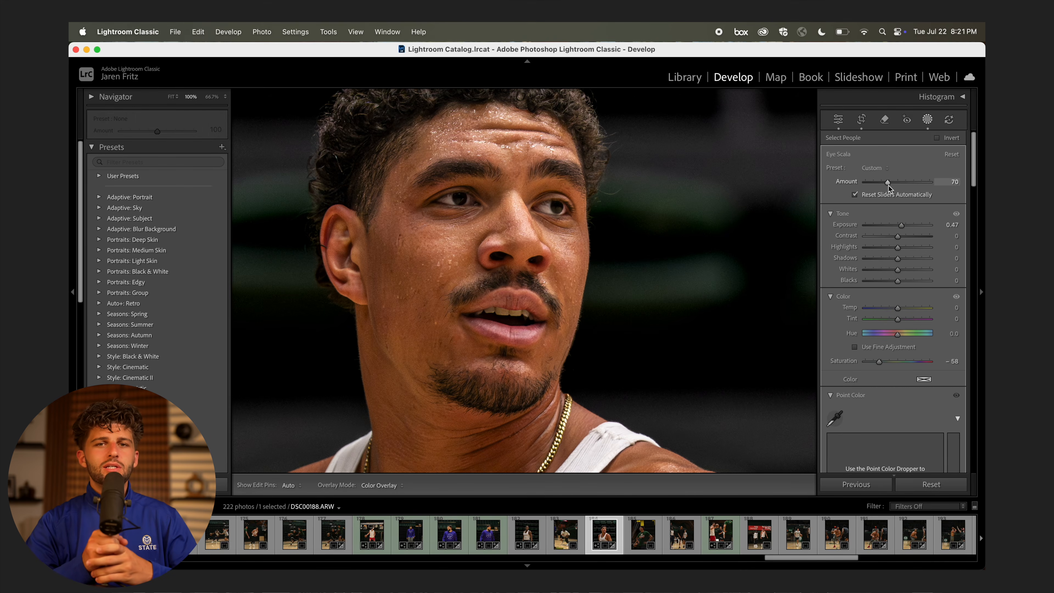
click(838, 120)
click(647, 171)
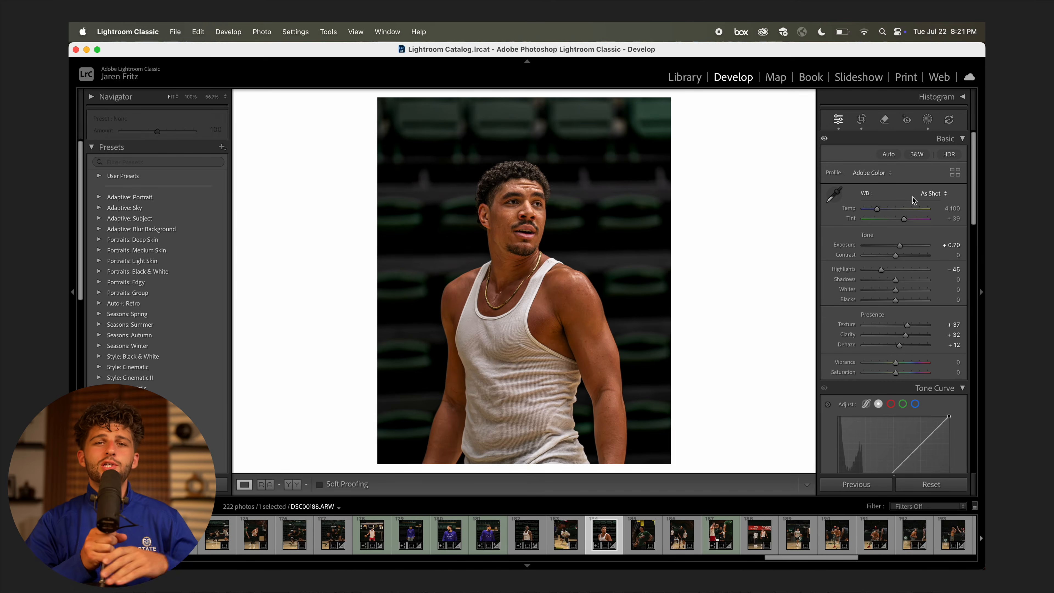
Add a brush mask over the lower part of the photo and raise its exposure.
click(928, 120)
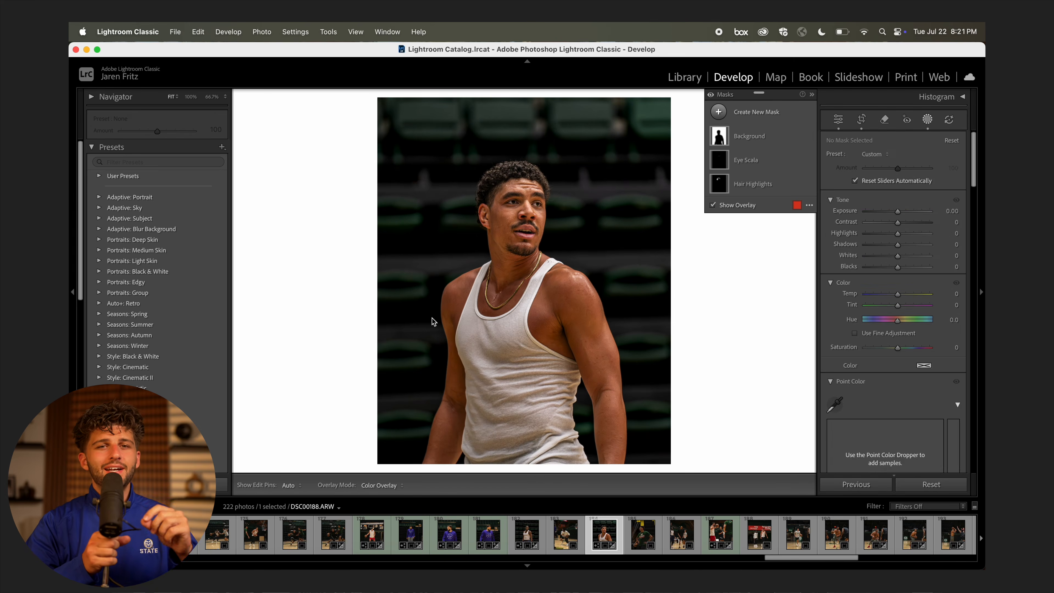
key(k)
scroll(430, 317, up, 8)
drag(426, 316, 478, 390)
drag(897, 292, 899, 292)
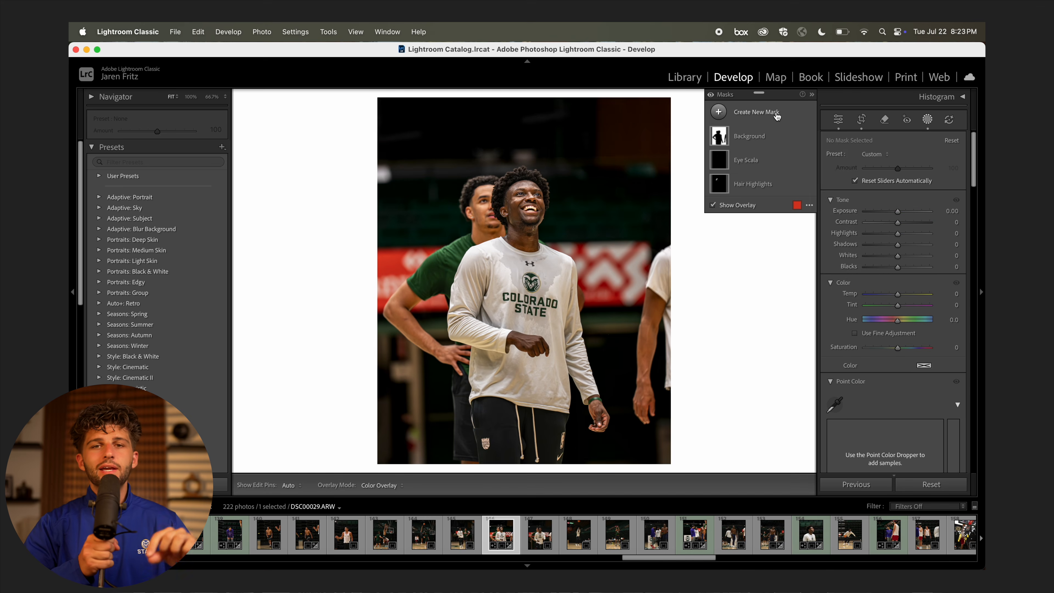
Paint a brush mask across DSC00029's lower half, then glance at DSC00031 and return.
click(773, 113)
click(767, 224)
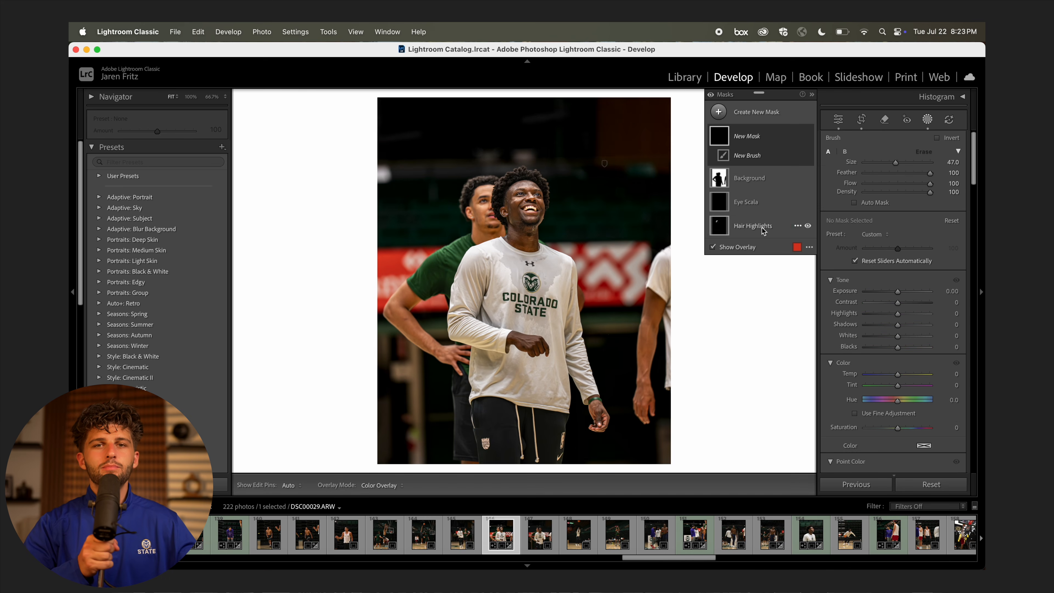
mouse_move(358, 423)
mouse_down()
mouse_move(921, 325)
mouse_move(900, 293)
mouse_up()
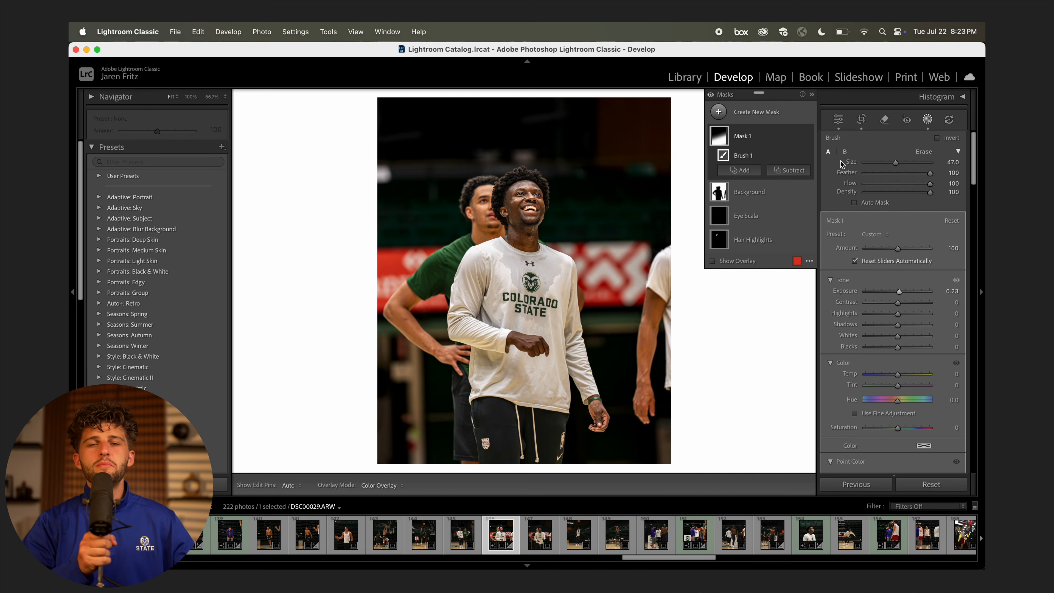
click(839, 120)
click(535, 539)
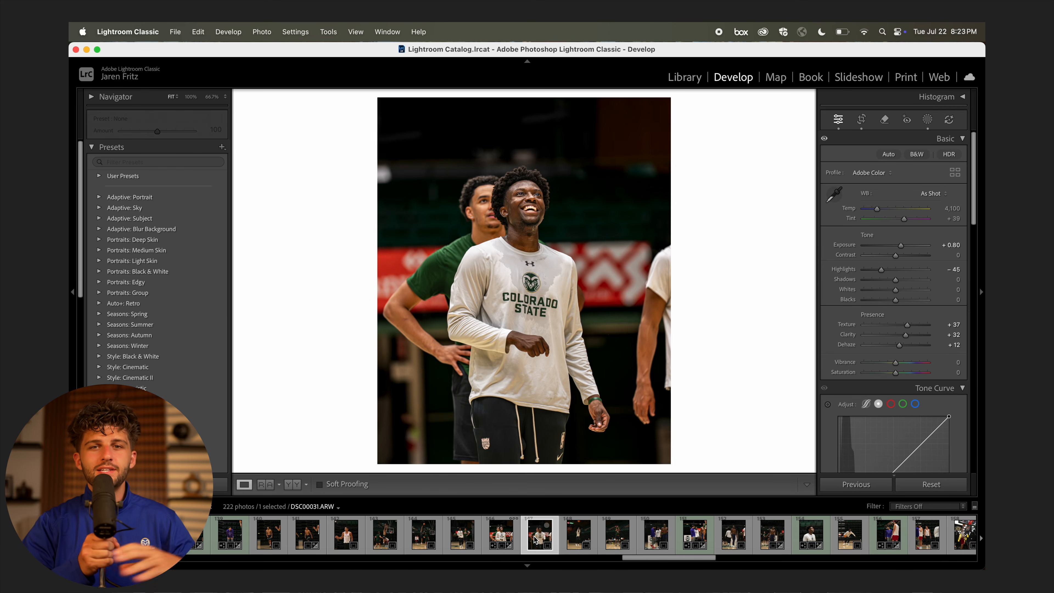
click(501, 538)
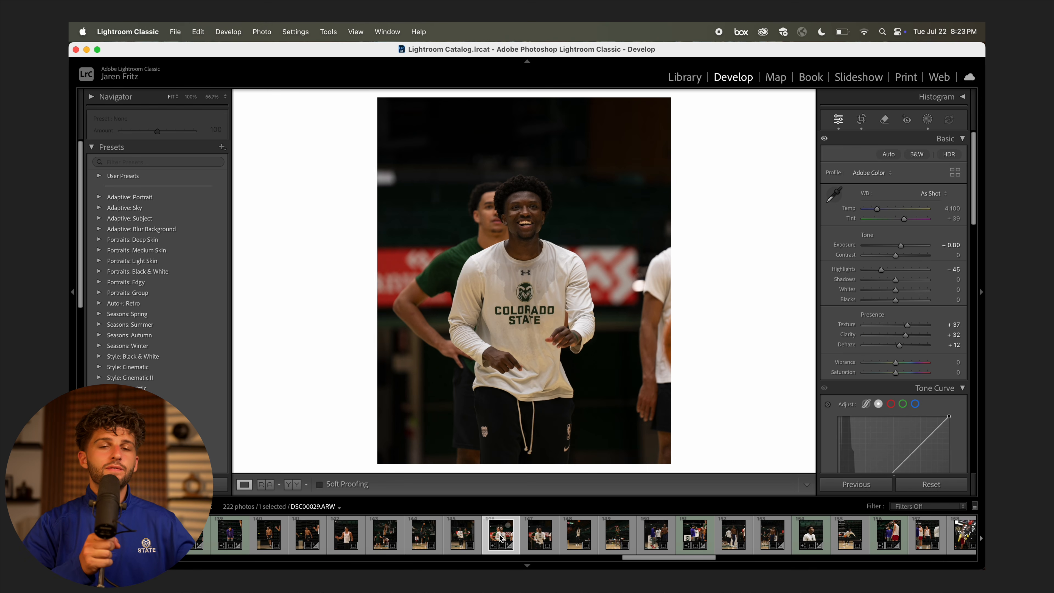
Sync DSC00029's edits, masks included, onto DSC00031 and view it against a reference photo.
super+click(539, 542)
click(857, 485)
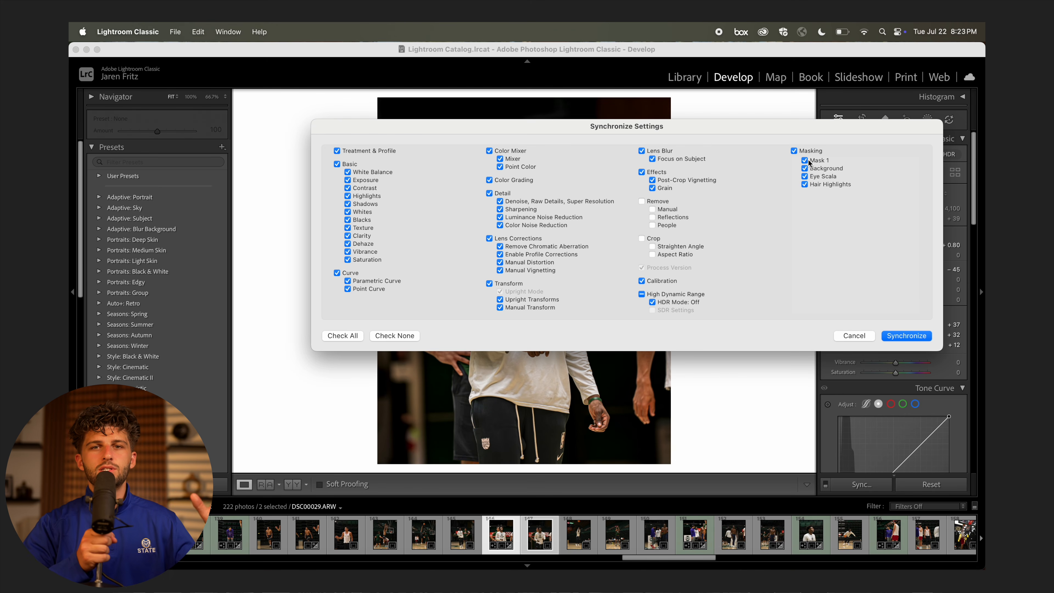
click(898, 338)
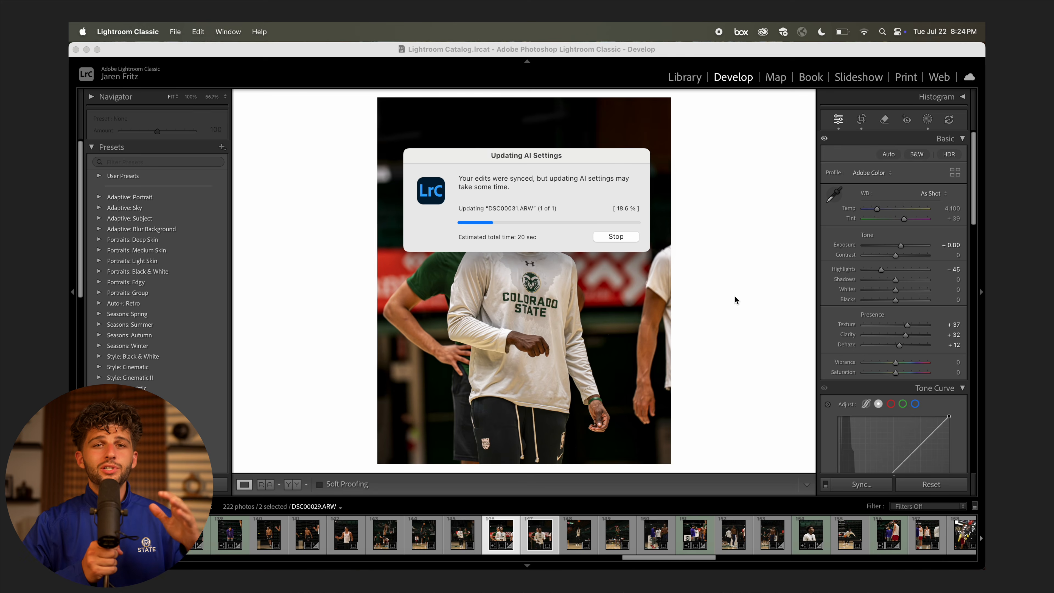
click(549, 535)
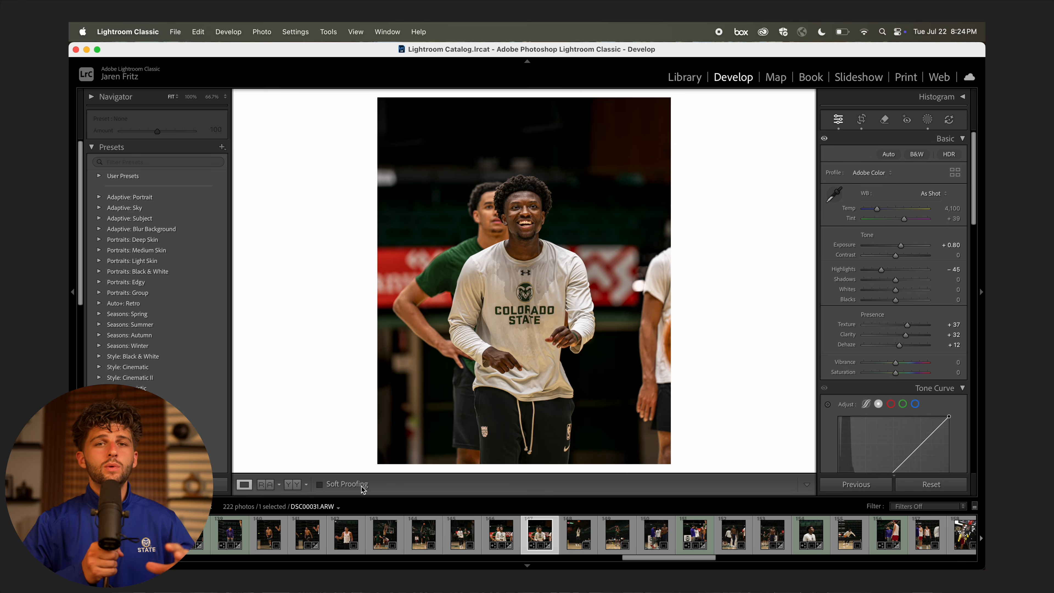
key(shift+r)
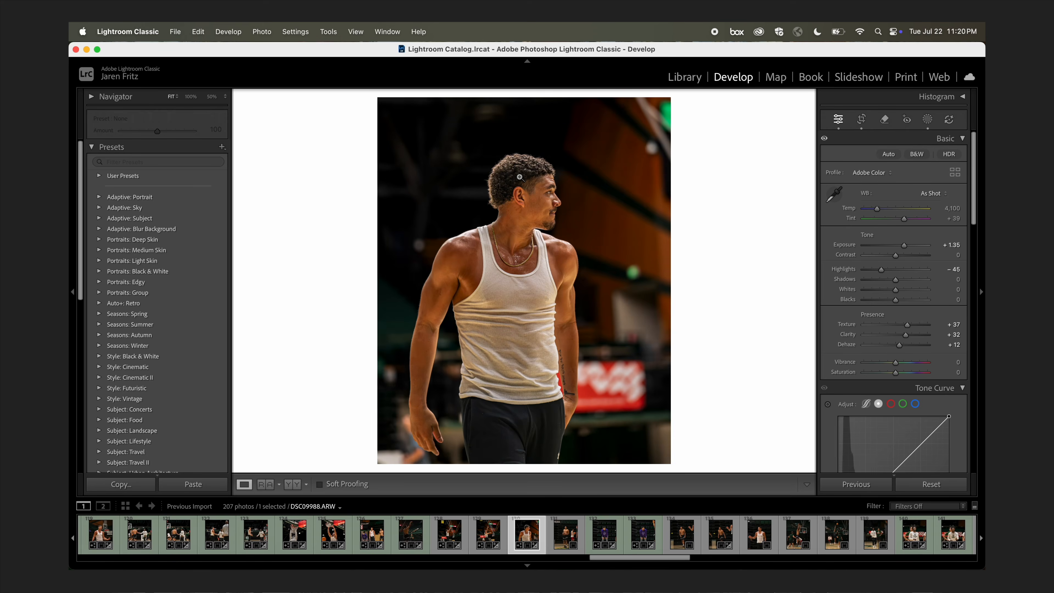
Create a people mask covering the player's facial and body skin, eyebrows, lips and facial hair.
click(556, 220)
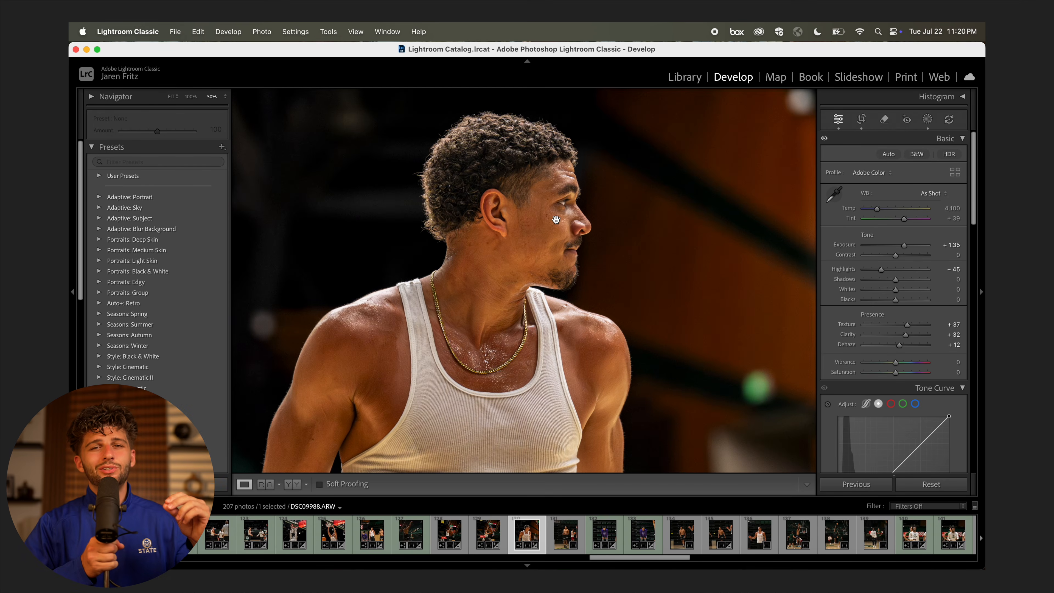
click(649, 299)
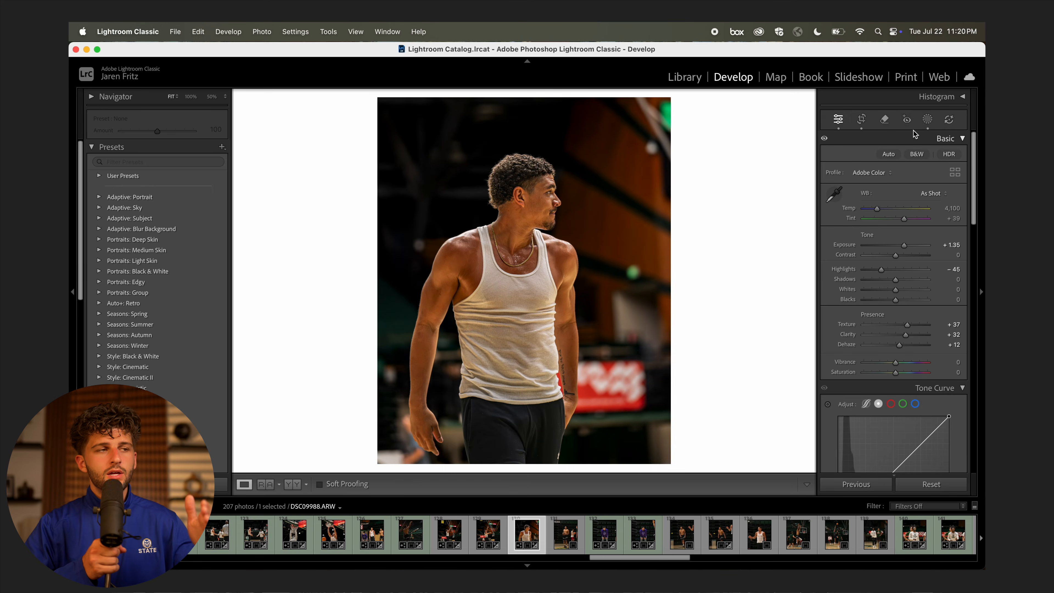
click(928, 119)
click(784, 118)
click(788, 176)
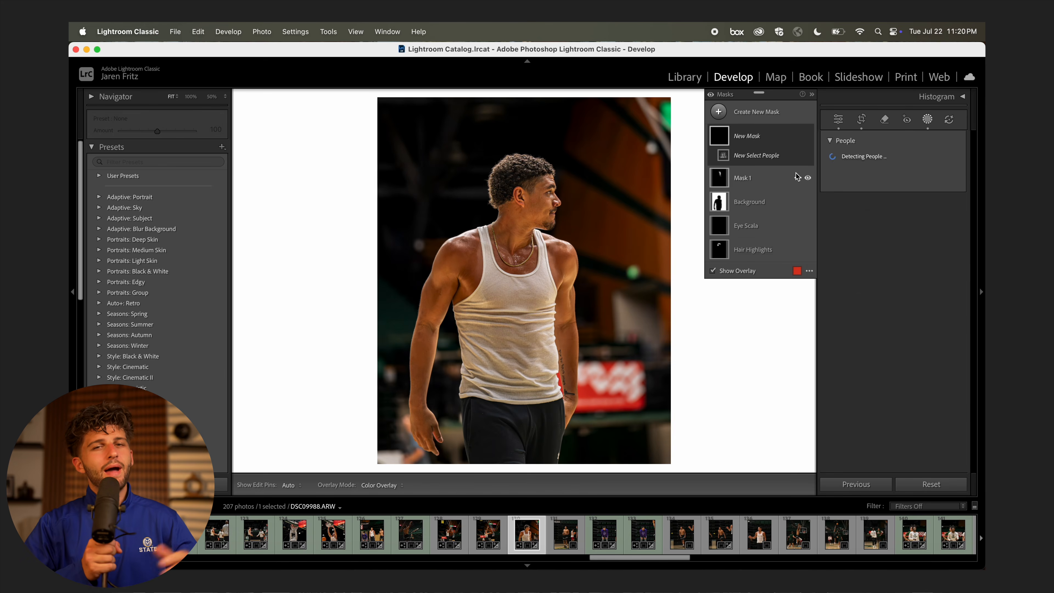
click(839, 174)
click(856, 224)
click(856, 239)
click(854, 253)
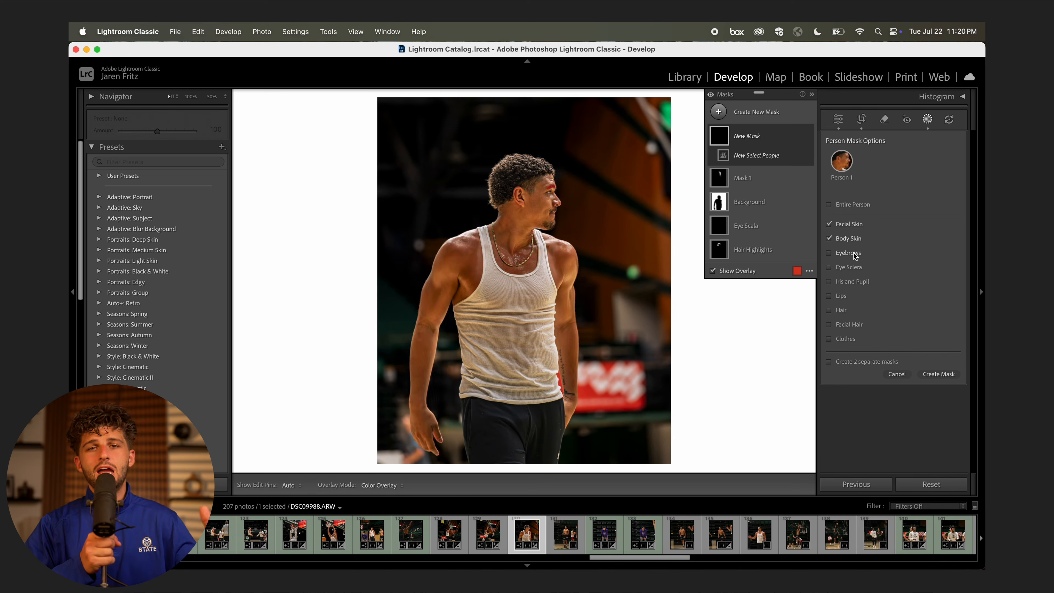
click(846, 295)
click(863, 327)
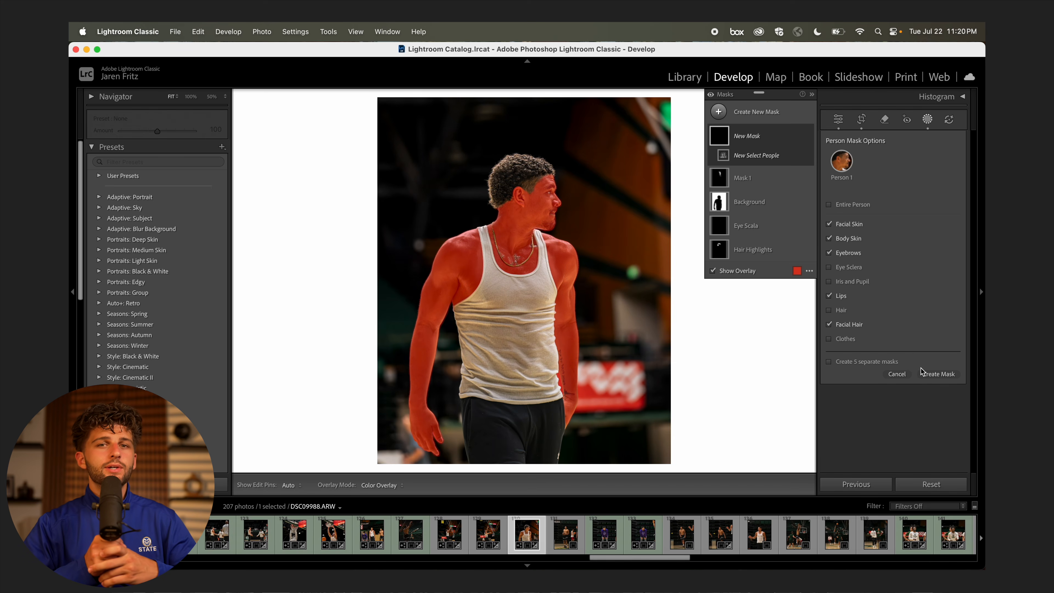
click(924, 375)
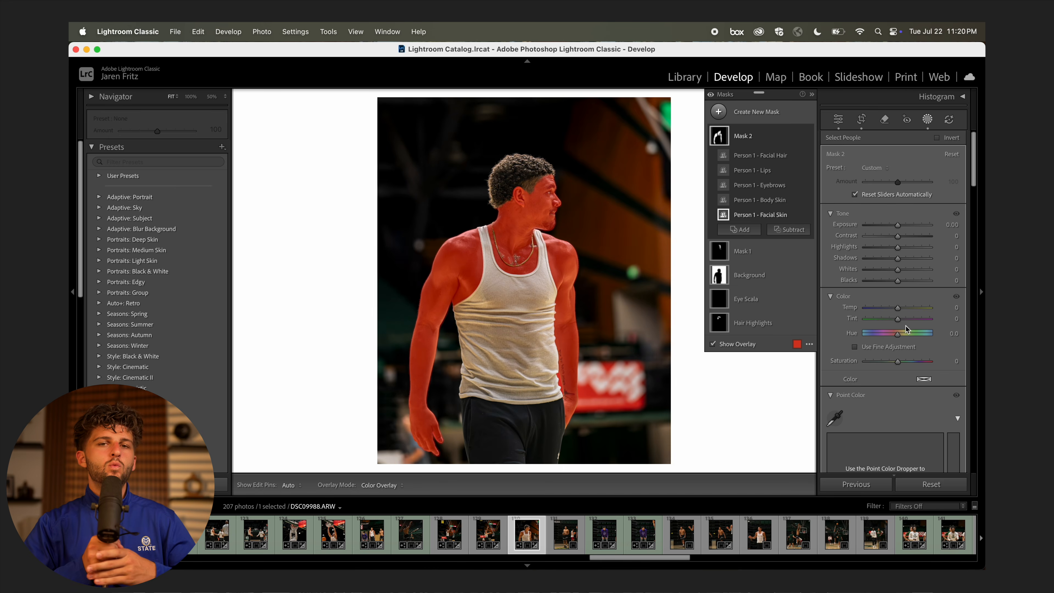
Cool the skin mask to Temp -10 and Tint 8, toggling it to compare before and after.
drag(898, 308, 900, 320)
drag(898, 225, 898, 224)
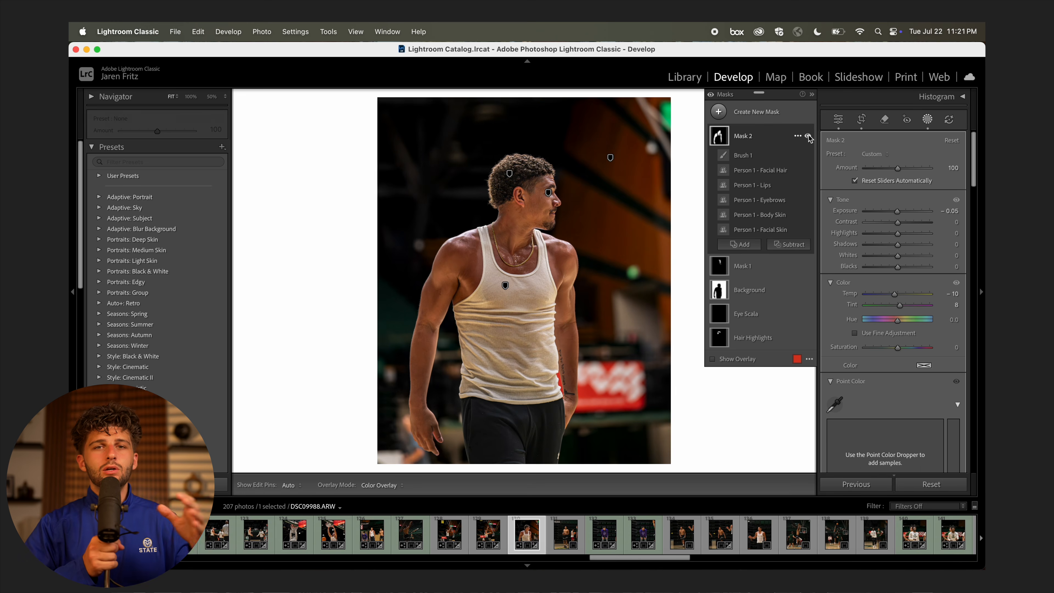
click(809, 137)
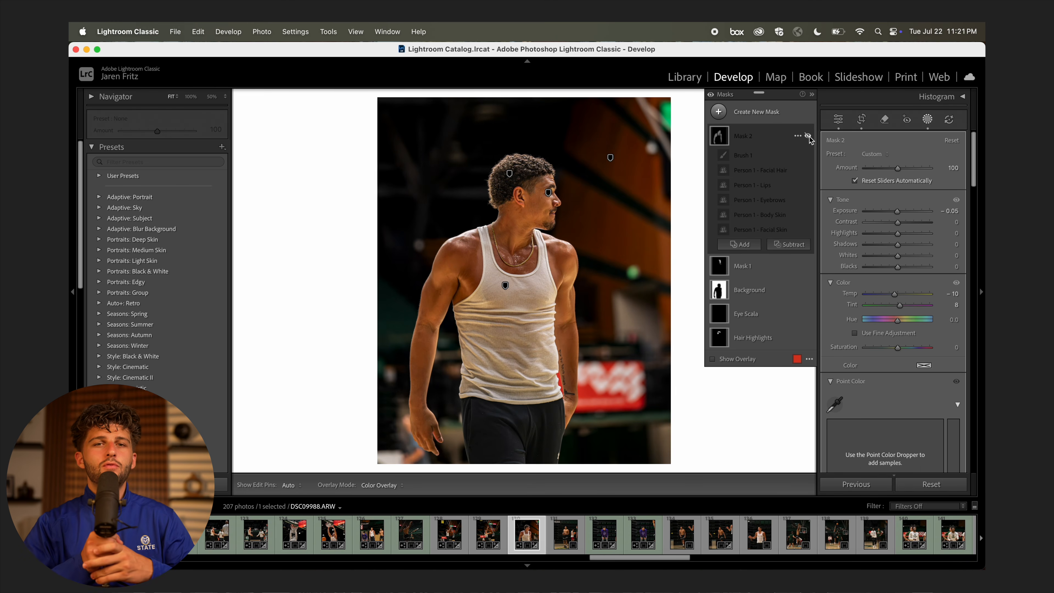
click(808, 136)
click(808, 137)
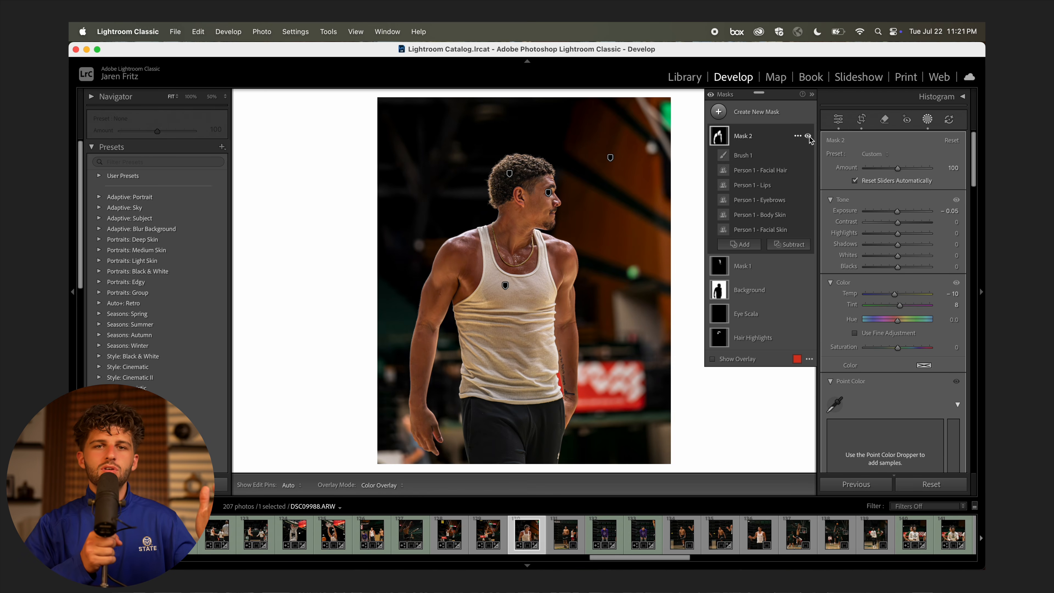
click(839, 119)
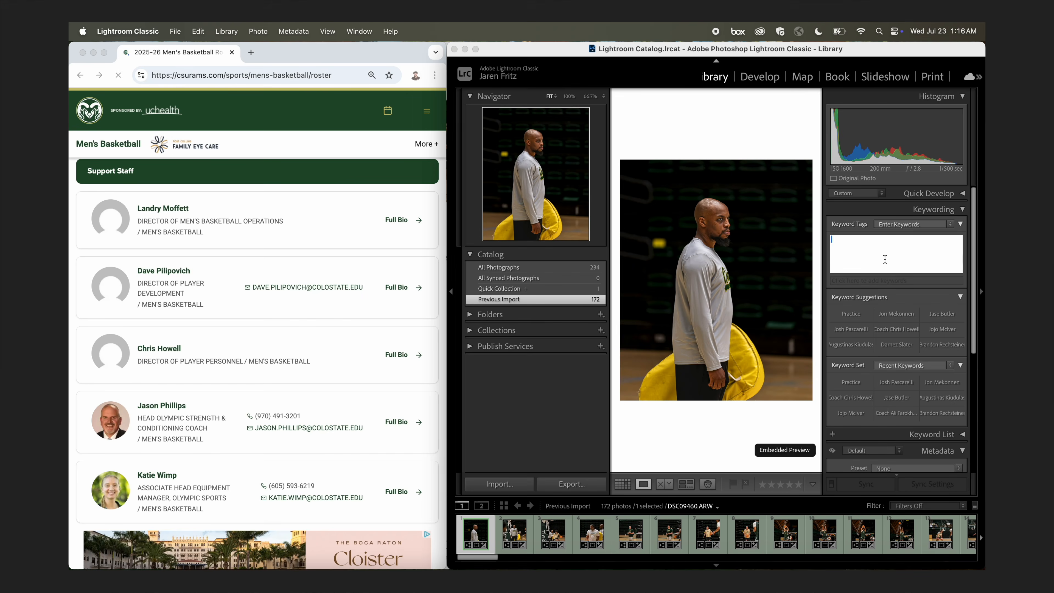
Tag the first three practice photos with a coach's name keyword plus Practice.
key(Return)
key(Right)
key(Right)
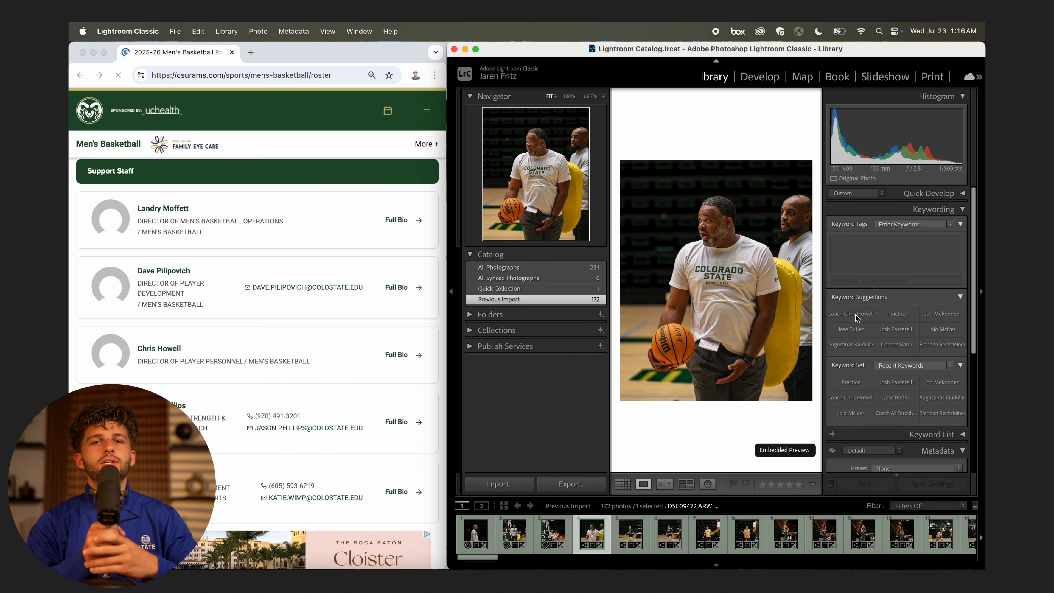
scroll(364, 335, up, 9)
key(super+k)
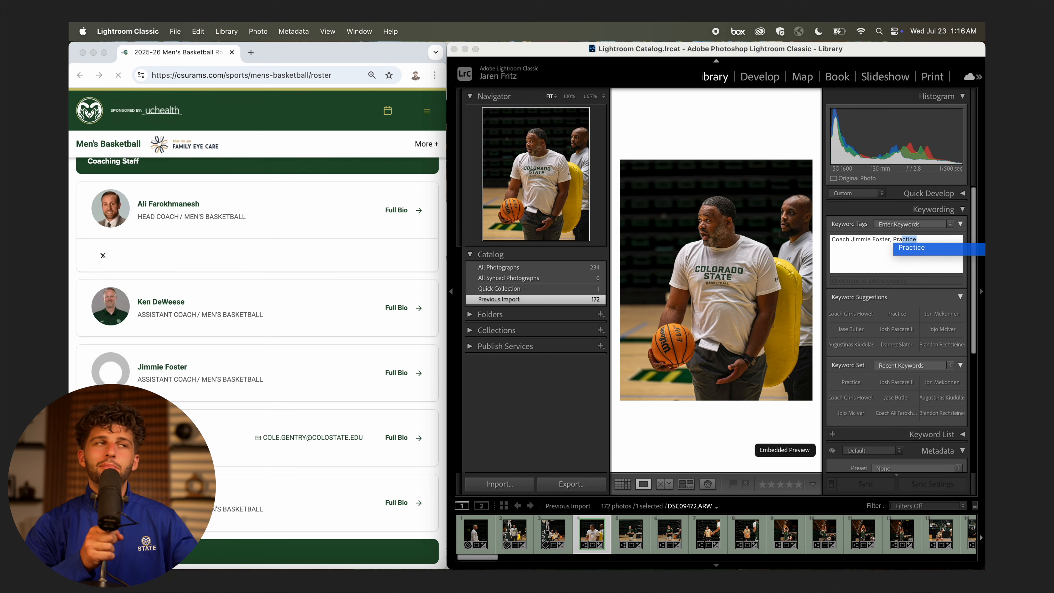
key(Return)
key(super+Right)
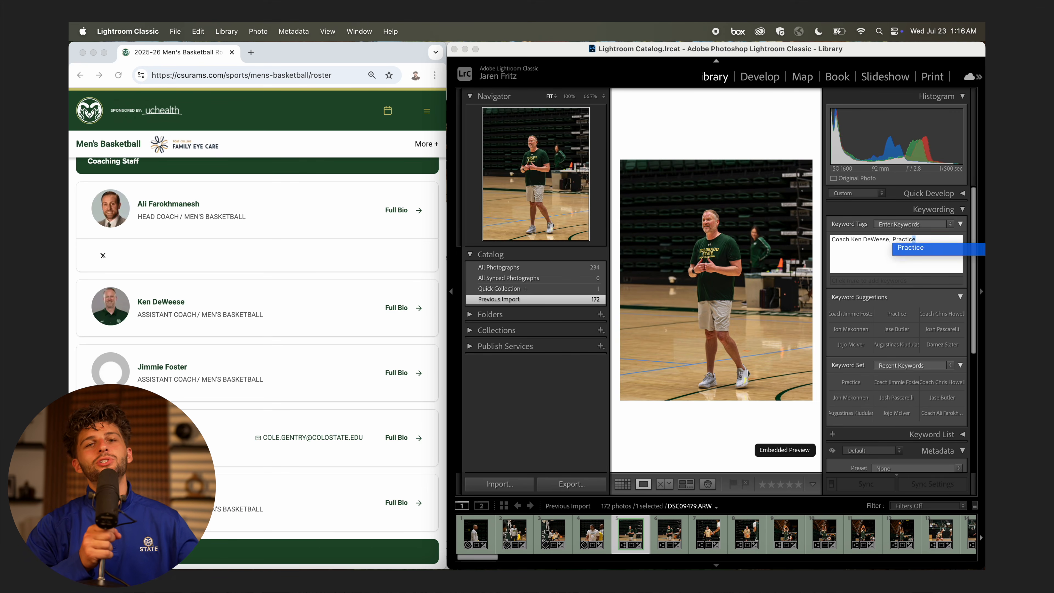
key(Return)
key(super+Right)
Keyword the next four photos with the name of the coach or shooter pictured.
key(Return)
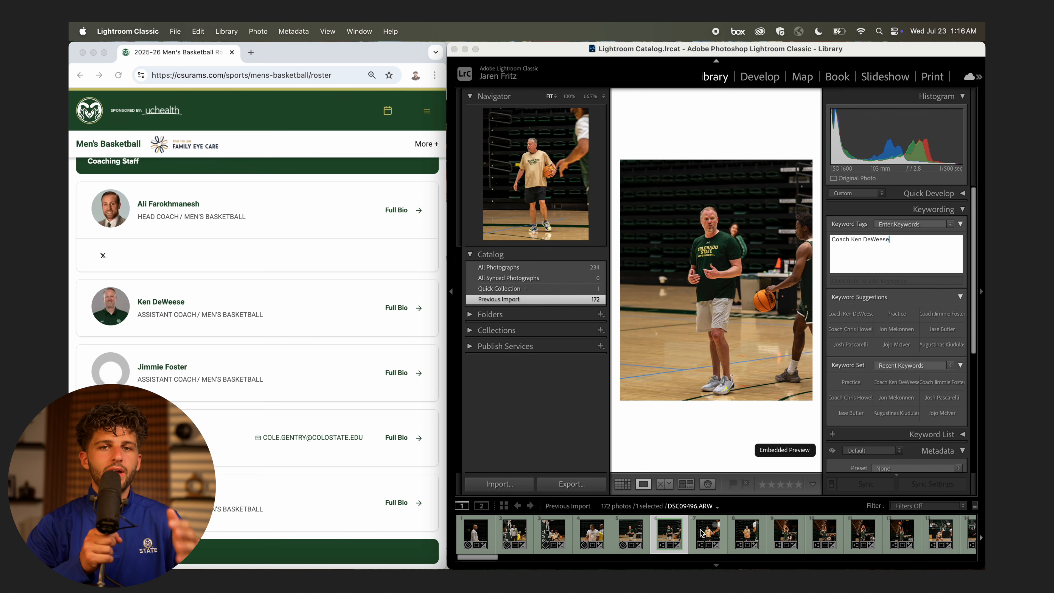
key(super+Right)
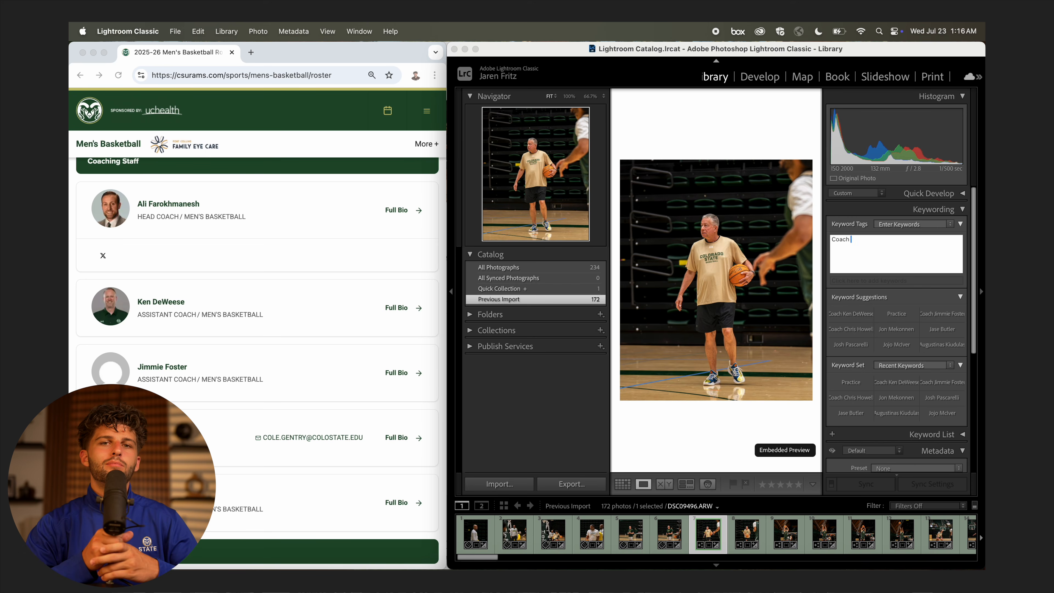
key(Return)
key(super+Right)
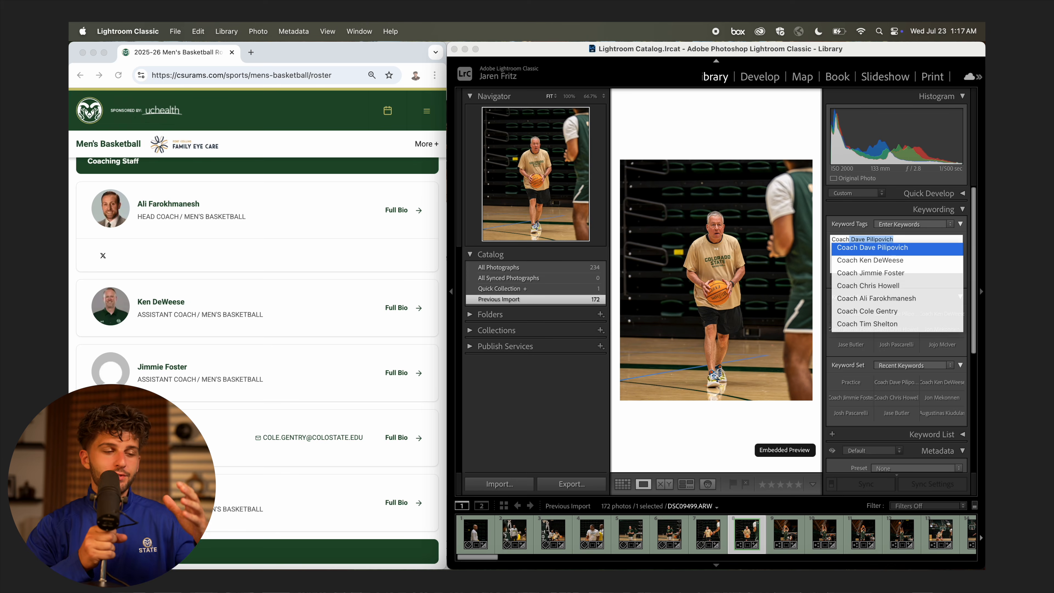
key(Return)
key(super+Right)
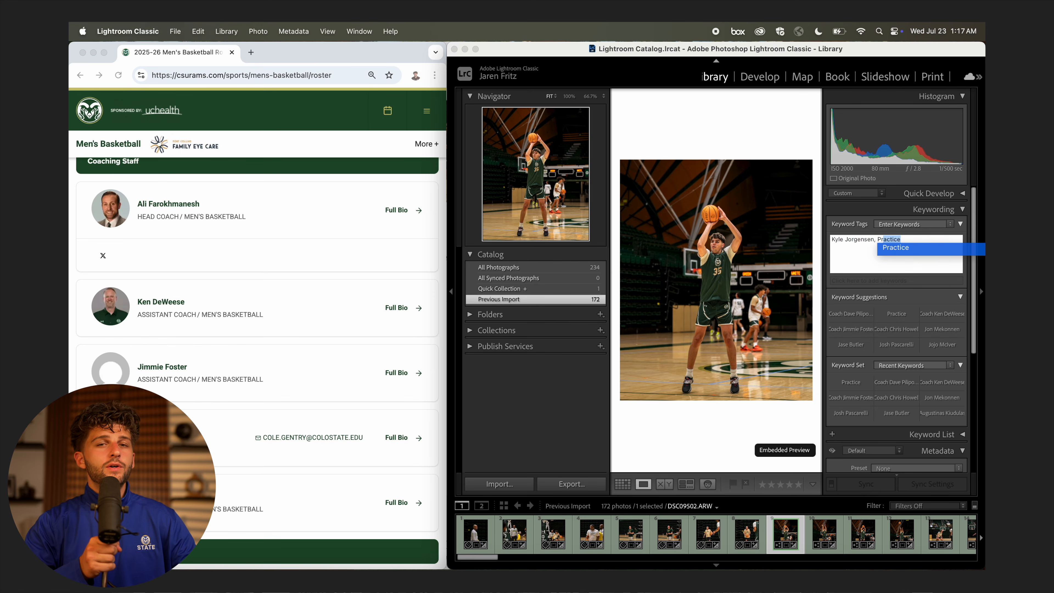
key(Return)
key(super+Right)
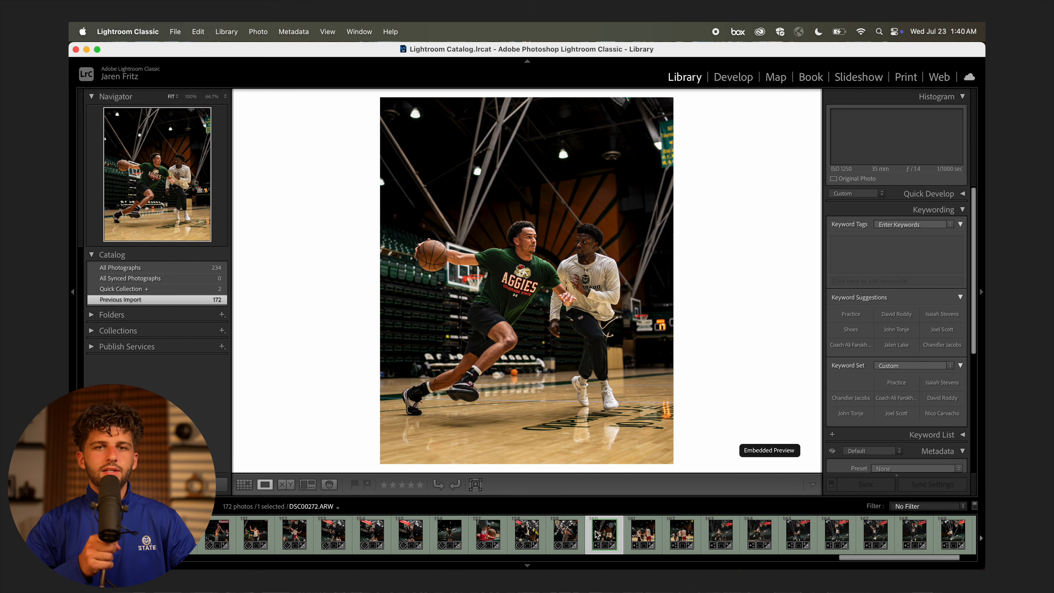
Add Practice and another player's name to the next photos, then skip ahead through the set.
key(super+k)
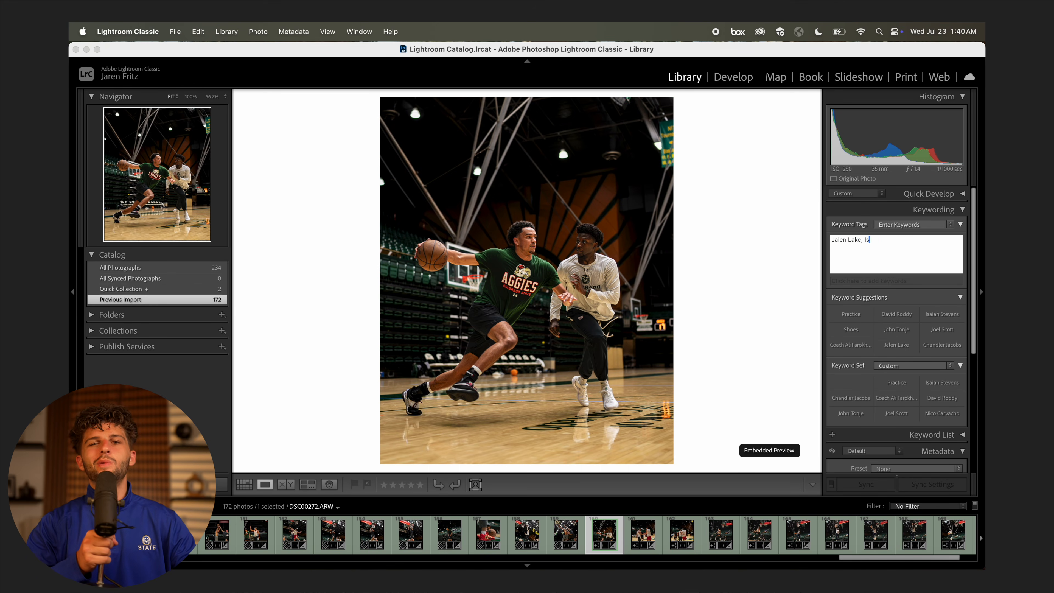
key(Return)
key(Return)
key(super+Right)
click(913, 240)
key(Return)
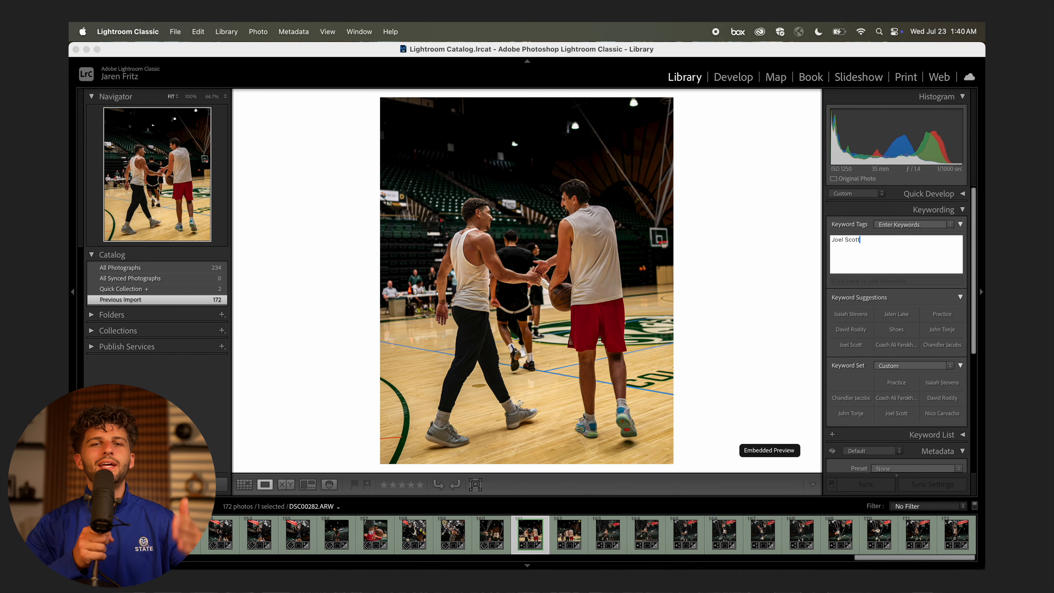
key(Return)
key(super+Right)
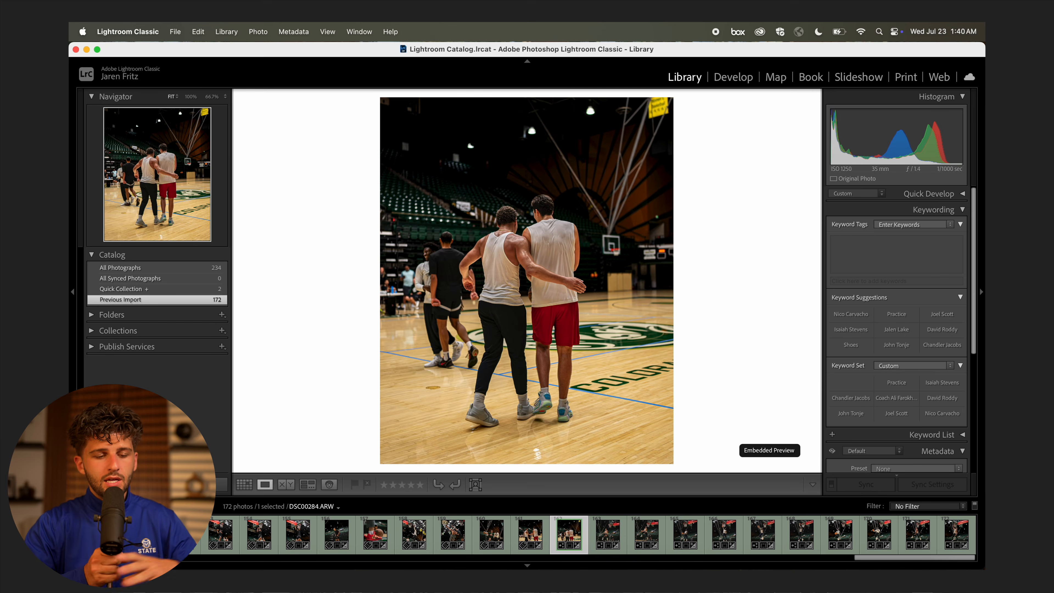
key(super+Right)
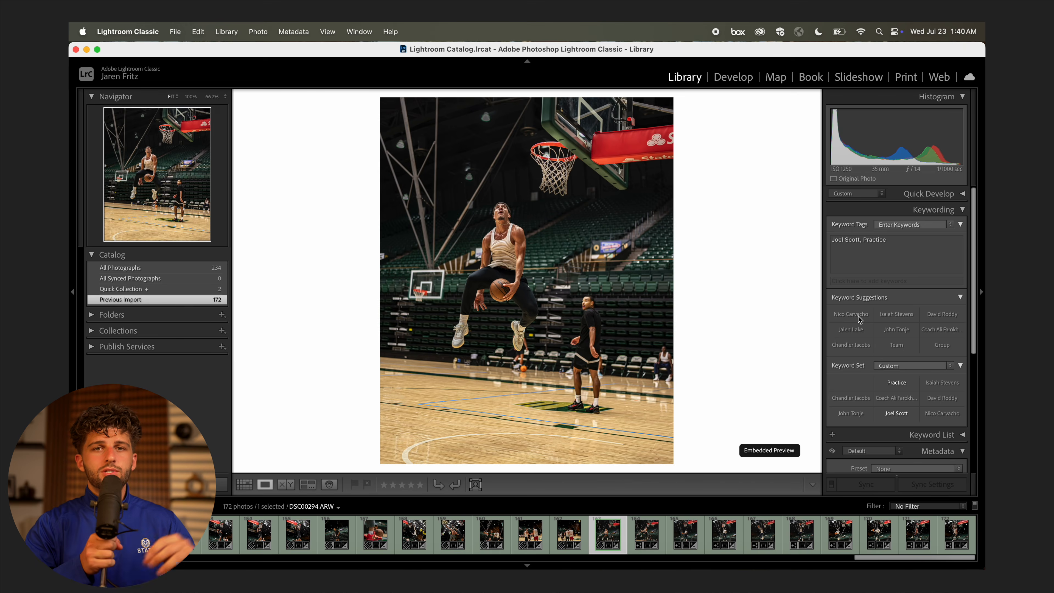
key(super+Right)
key(super+Right)
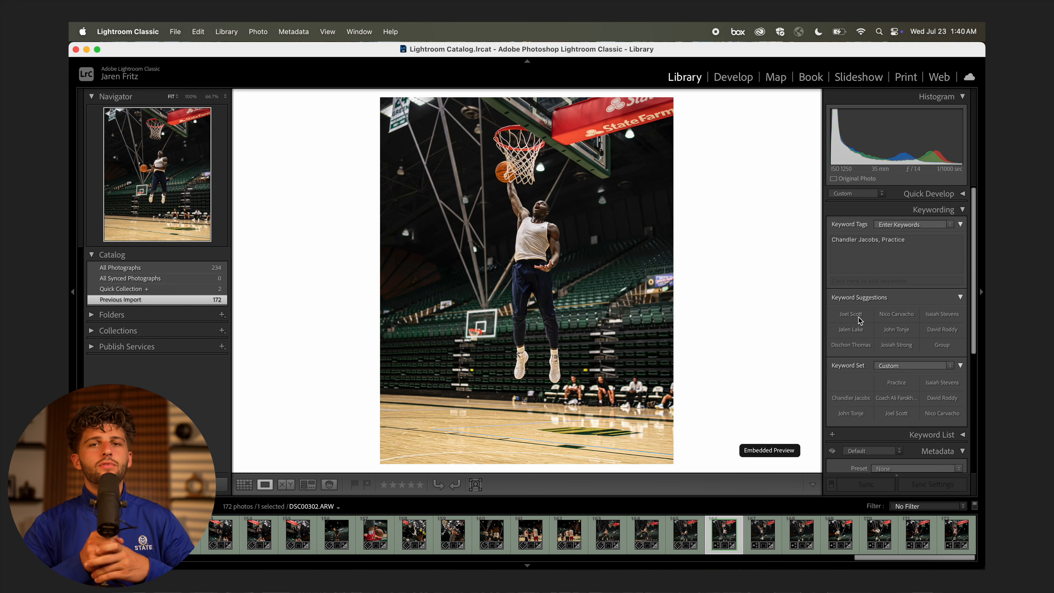
key(super+Right)
key(super+Right)
key(super+Right)
key(super+Right)
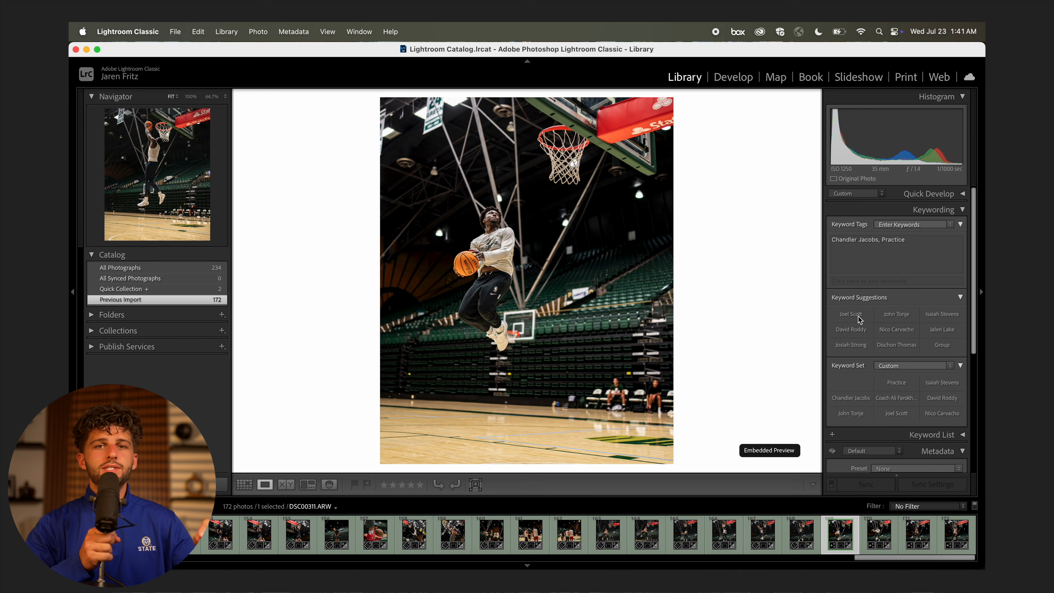
key(super+Right)
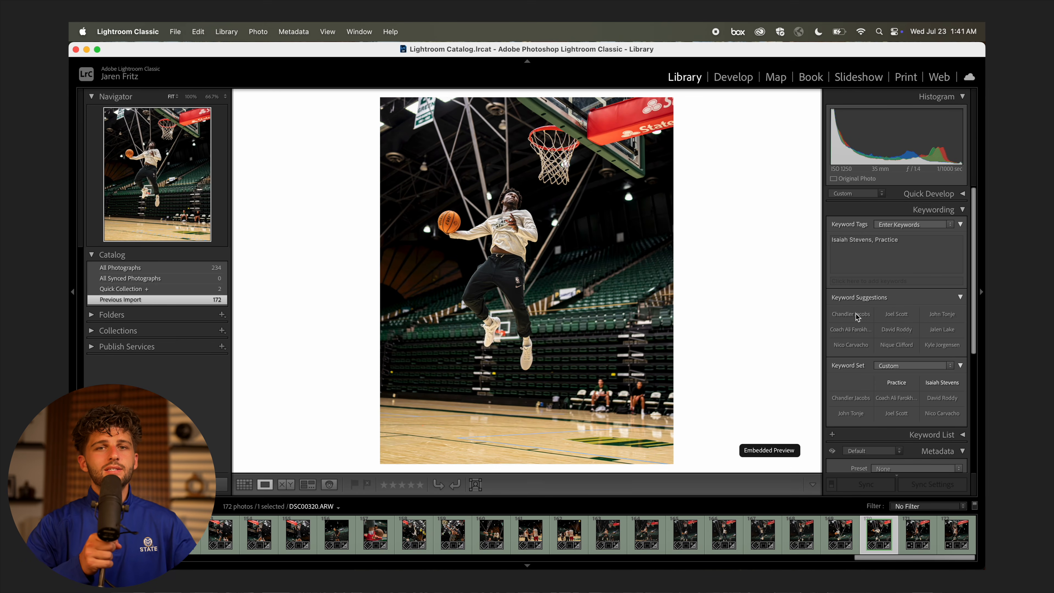
key(super+Right)
key(super+Right)
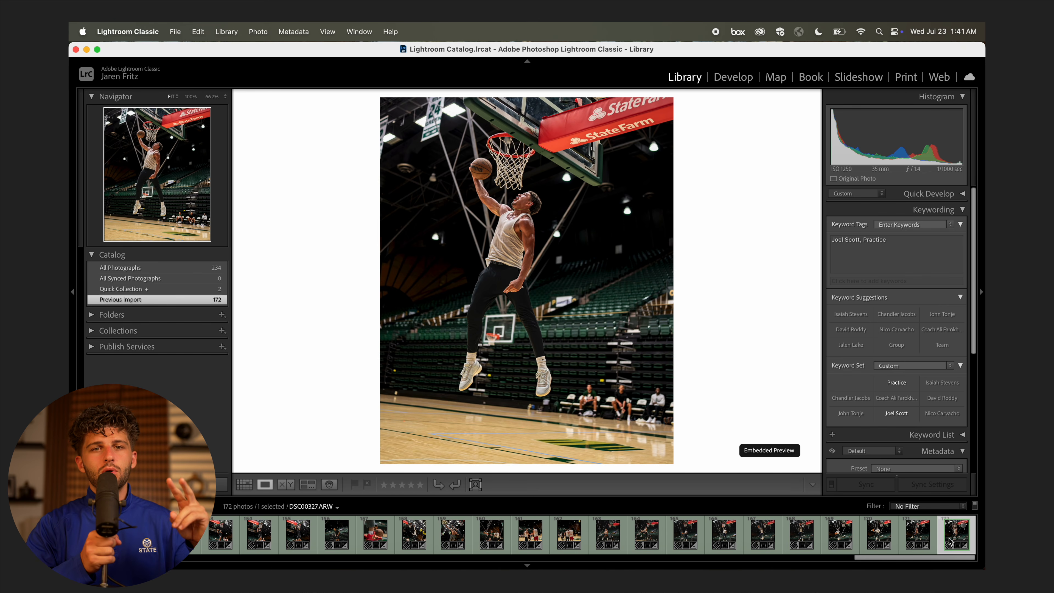
scroll(950, 541, up, 15)
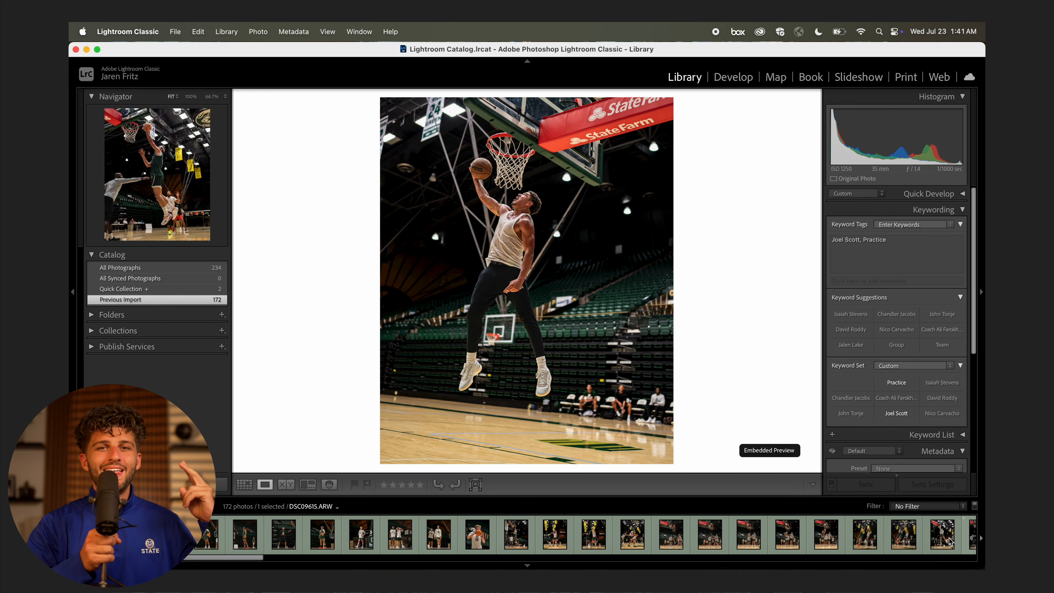
Export all 172 selected photos as MBB25-Practice2 JPEGs into the MBB Practice 07-22 folder.
key(super+a)
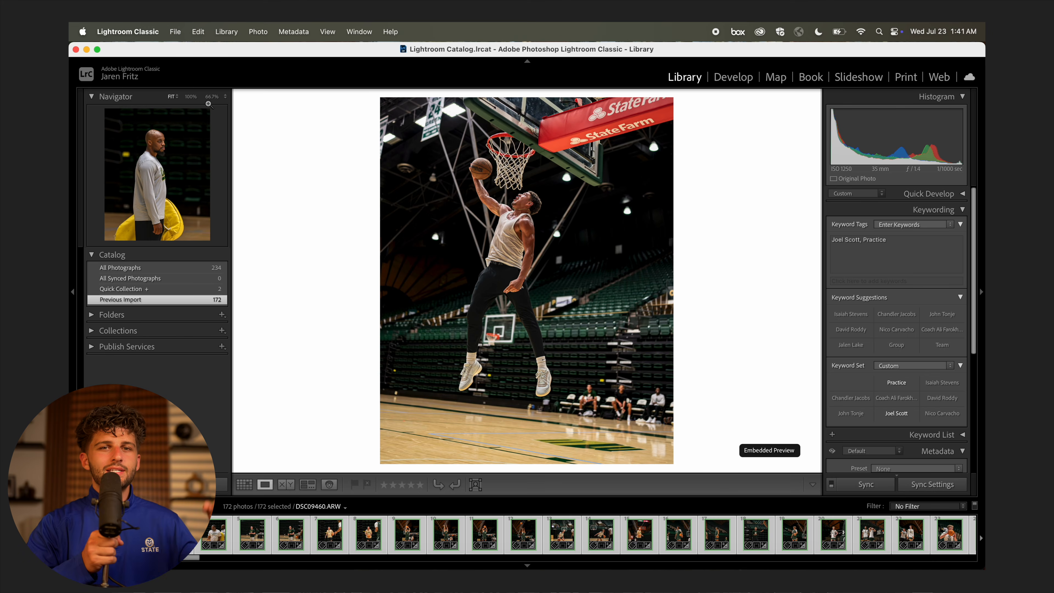
click(177, 34)
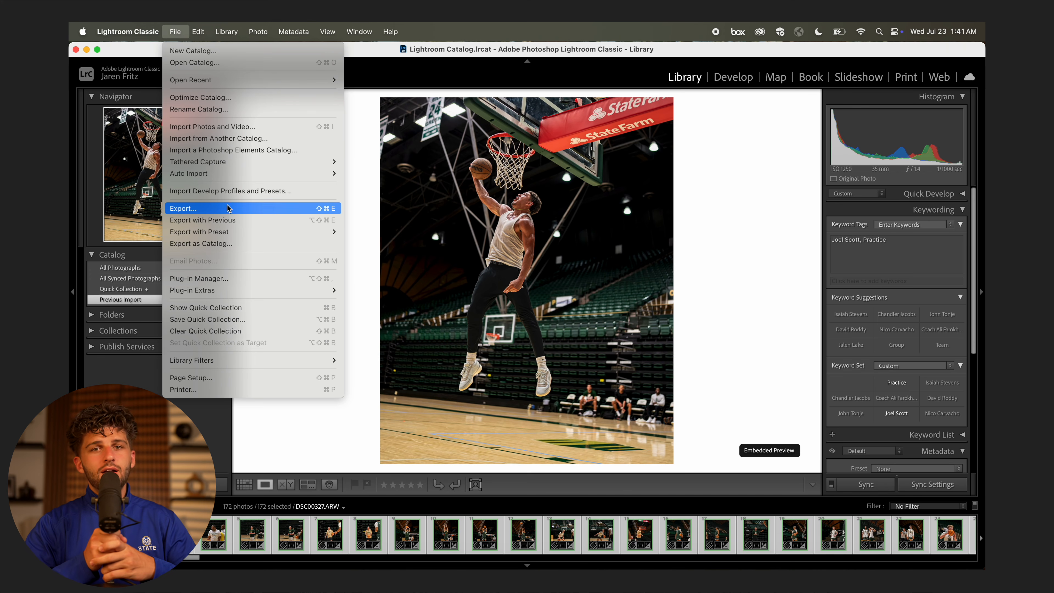
click(283, 208)
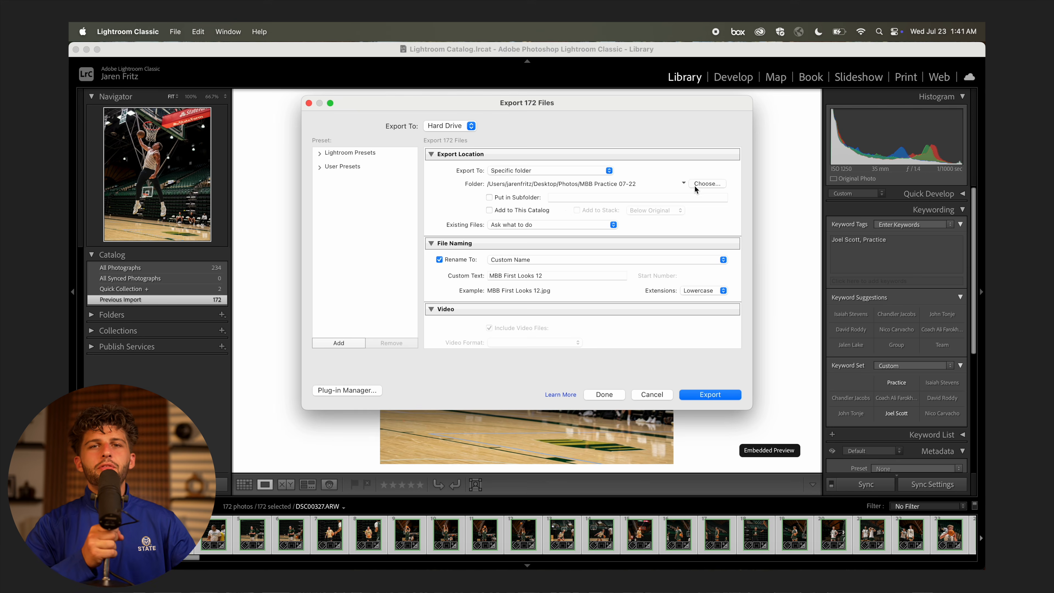
scroll(557, 270, down, 5)
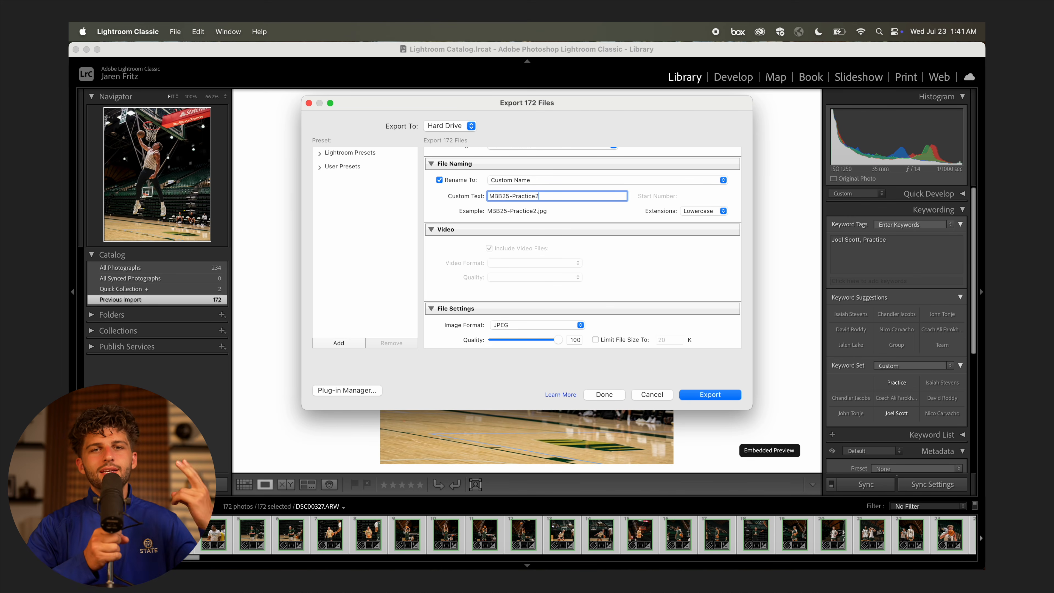
scroll(494, 233, down, 10)
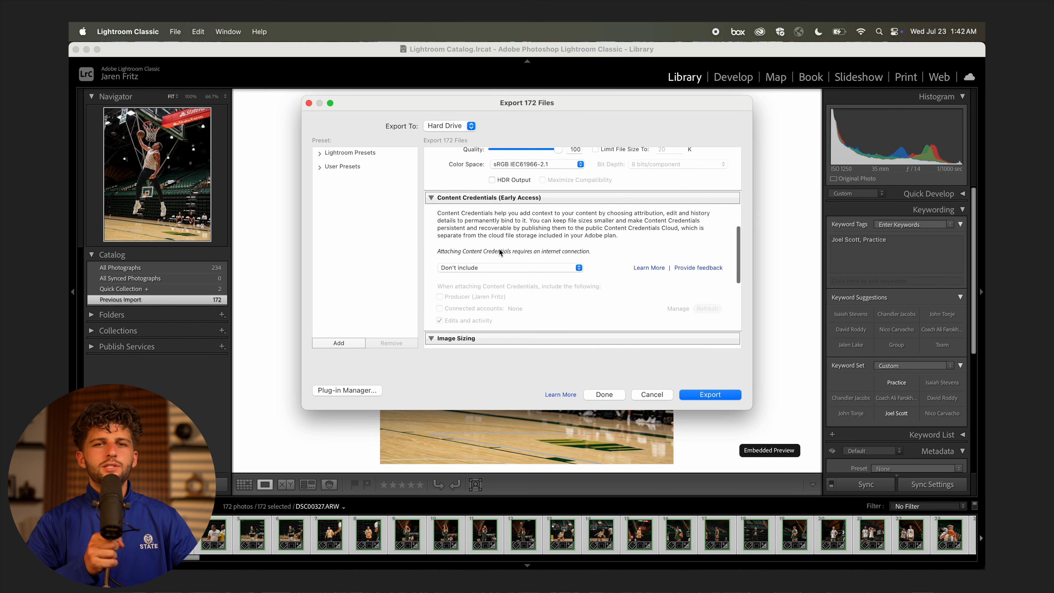
scroll(501, 251, up, 2)
scroll(500, 251, down, 12)
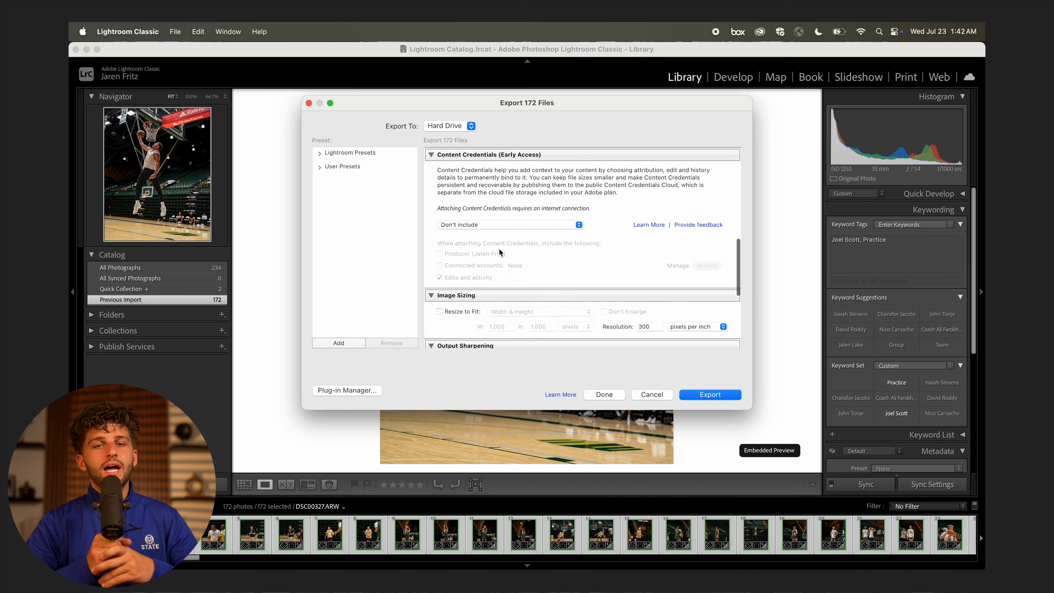
scroll(499, 248, down, 3)
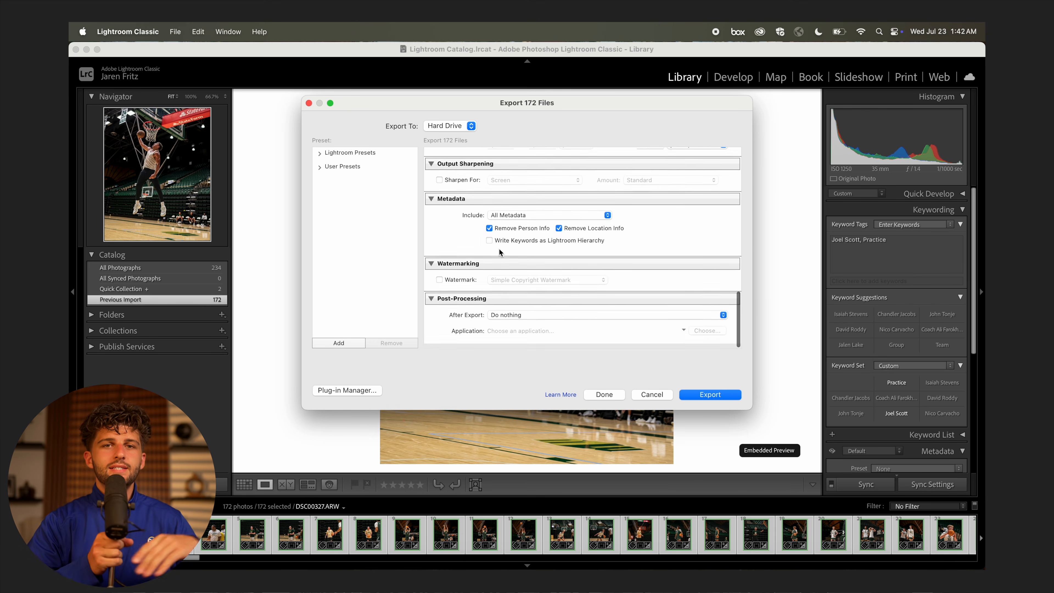
scroll(498, 248, up, 15)
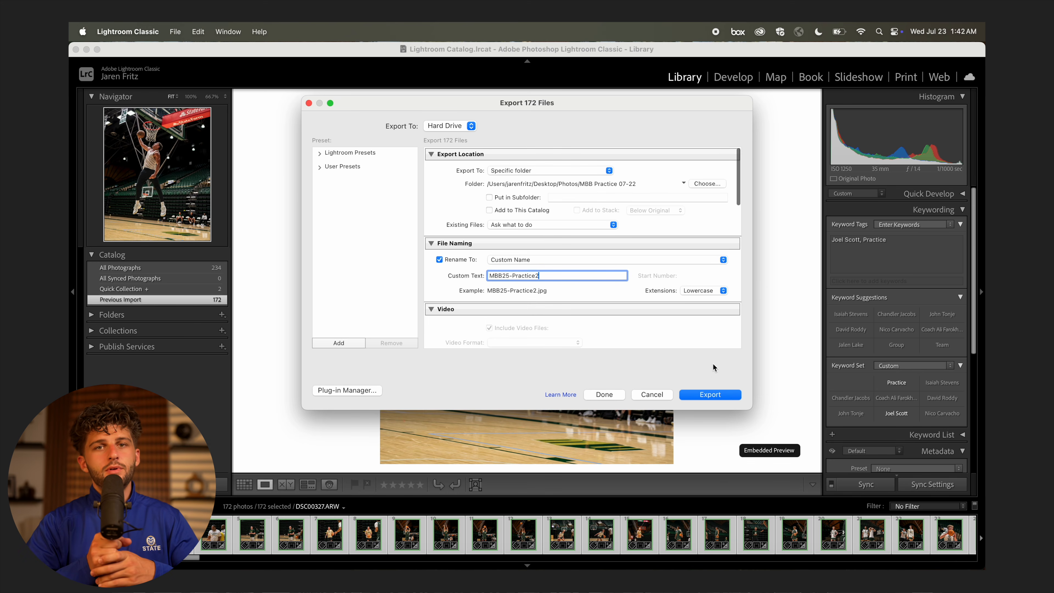
click(711, 394)
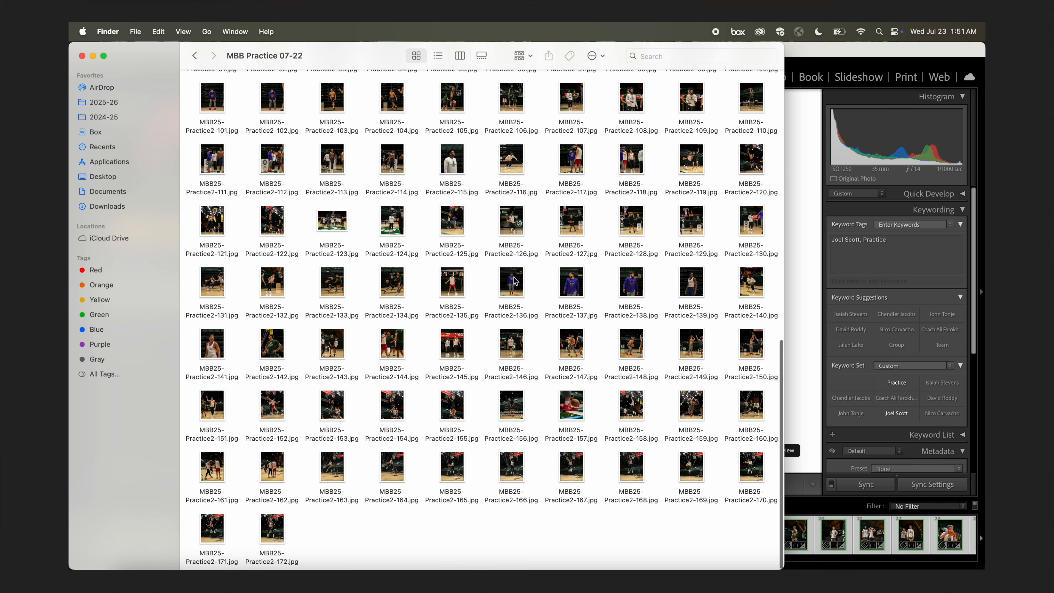
key(space)
key(space)
click(508, 402)
key(space)
key(space)
click(340, 346)
key(space)
key(space)
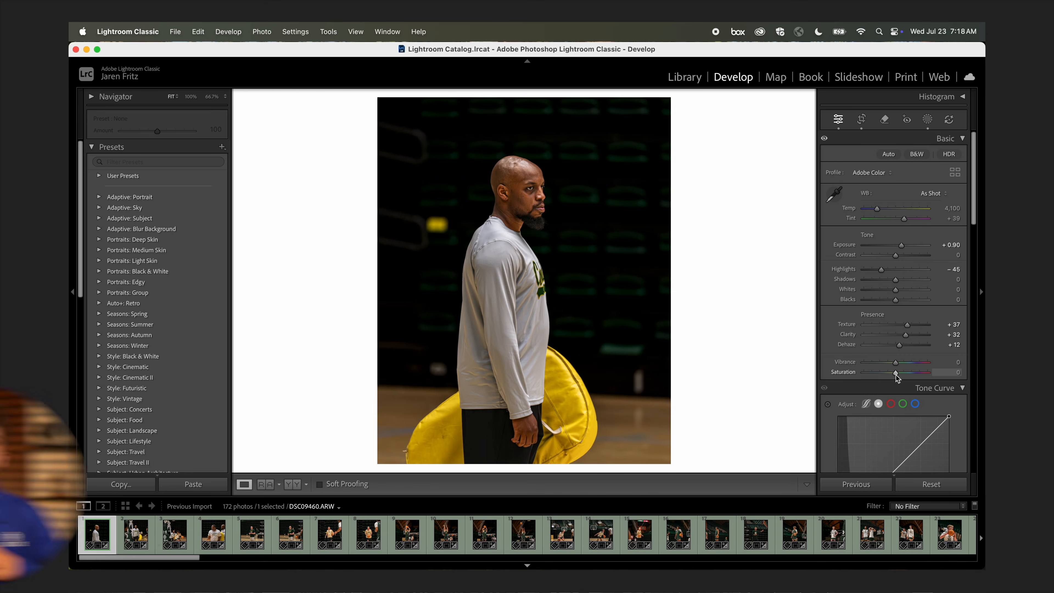
Turn the photo black and white with Saturation -100 and sync that across all photos.
drag(896, 374, 725, 388)
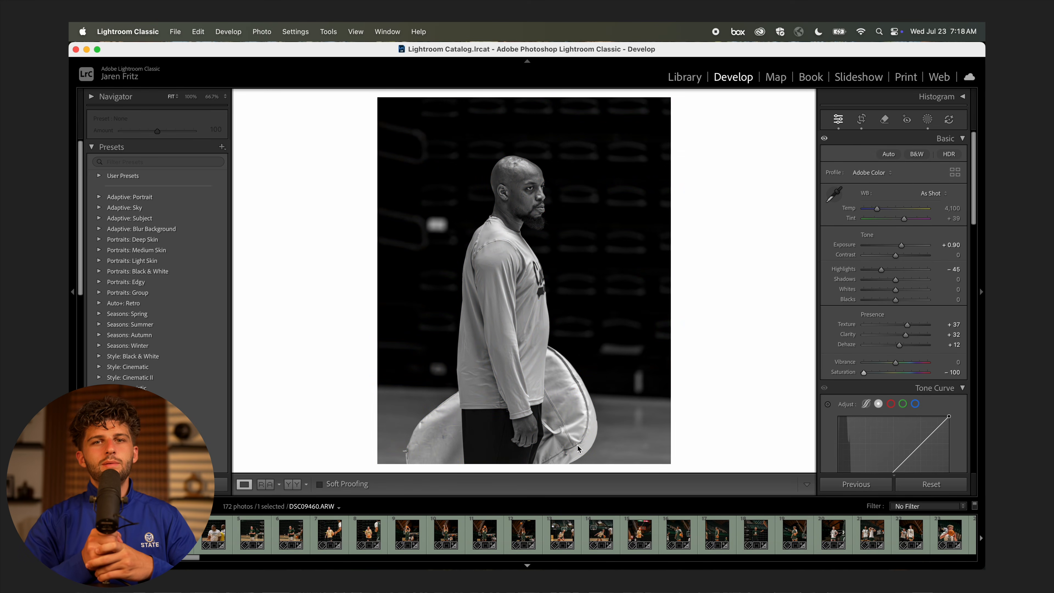
key(super+a)
key(super+shift+s)
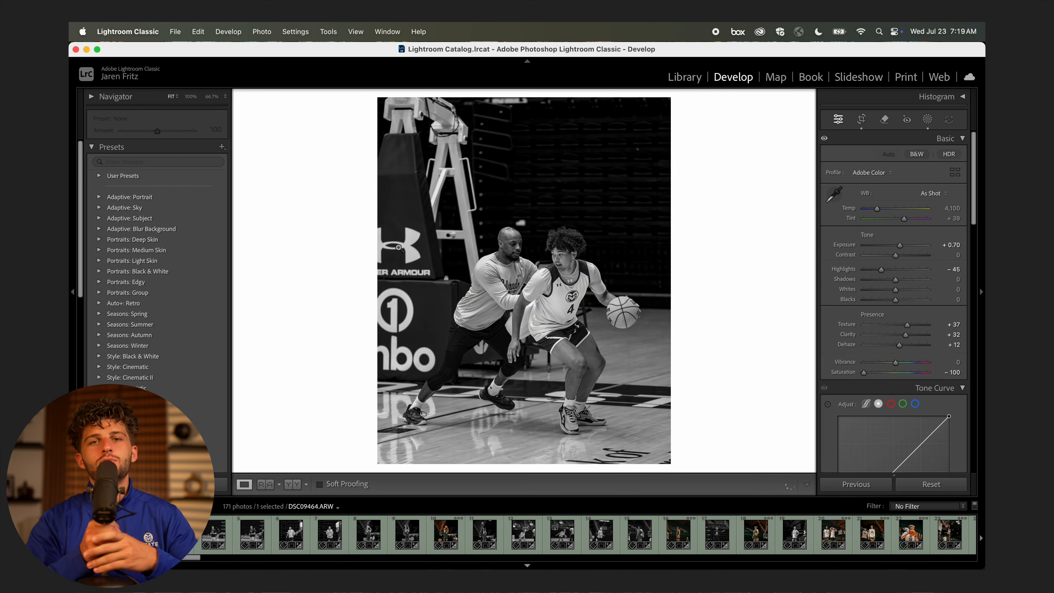
Remove unwanted photos from the black-and-white set one after another.
key(BackSpace)
key(BackSpace)
key(BackSpace)
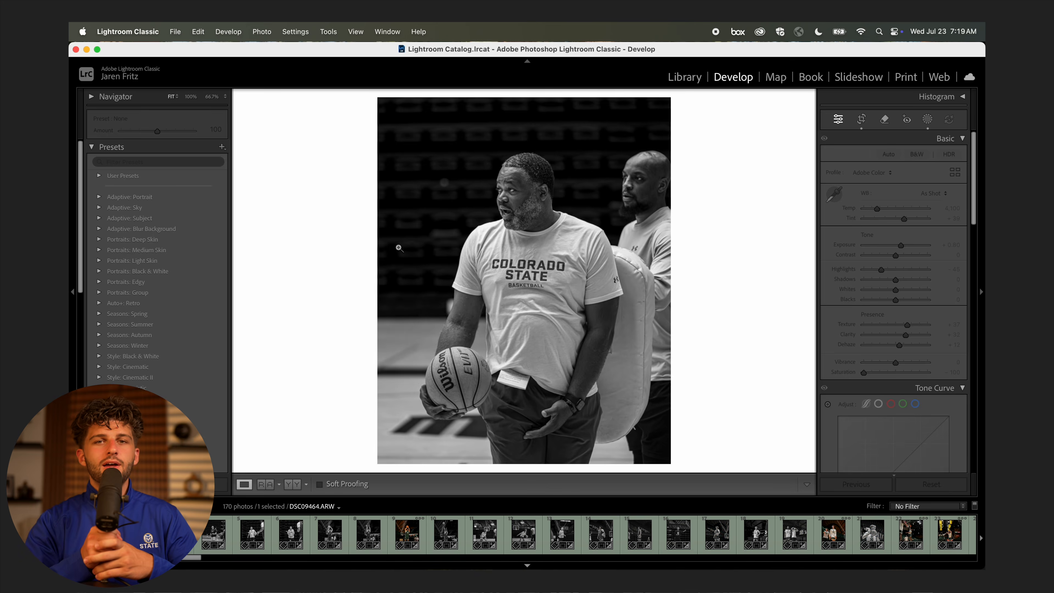
key(BackSpace)
key(BackSpace)
key(BackSpace)
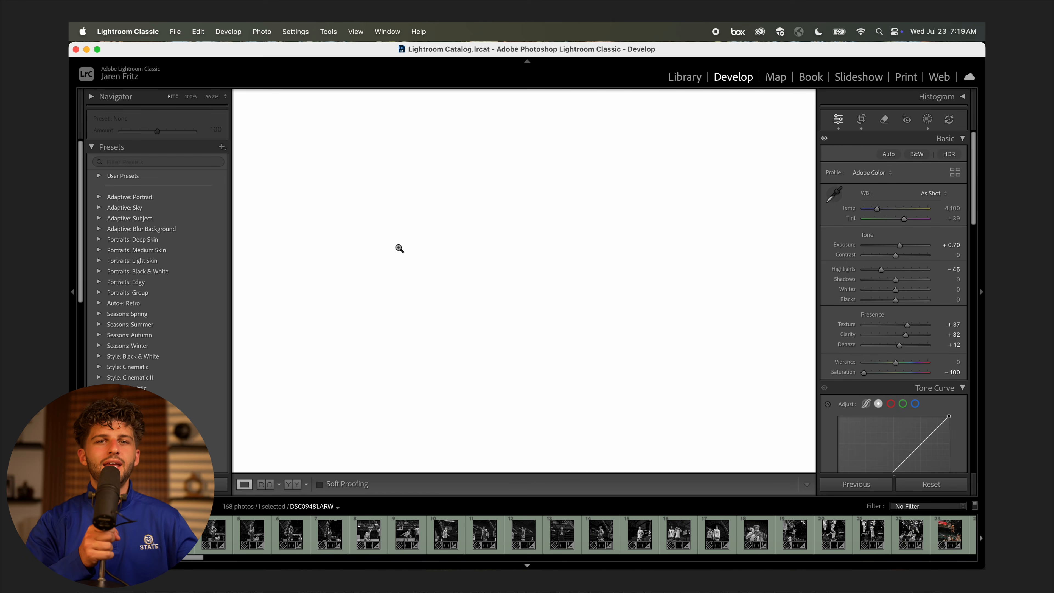
key(BackSpace)
key(BackSpace)
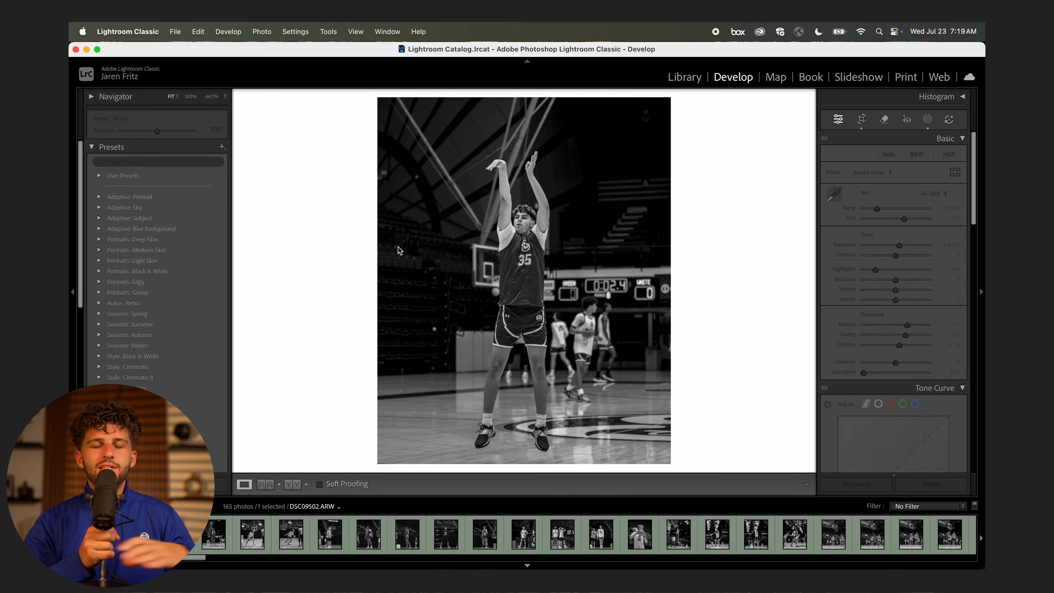
key(BackSpace)
key(BackSpace)
key(BackSpace)
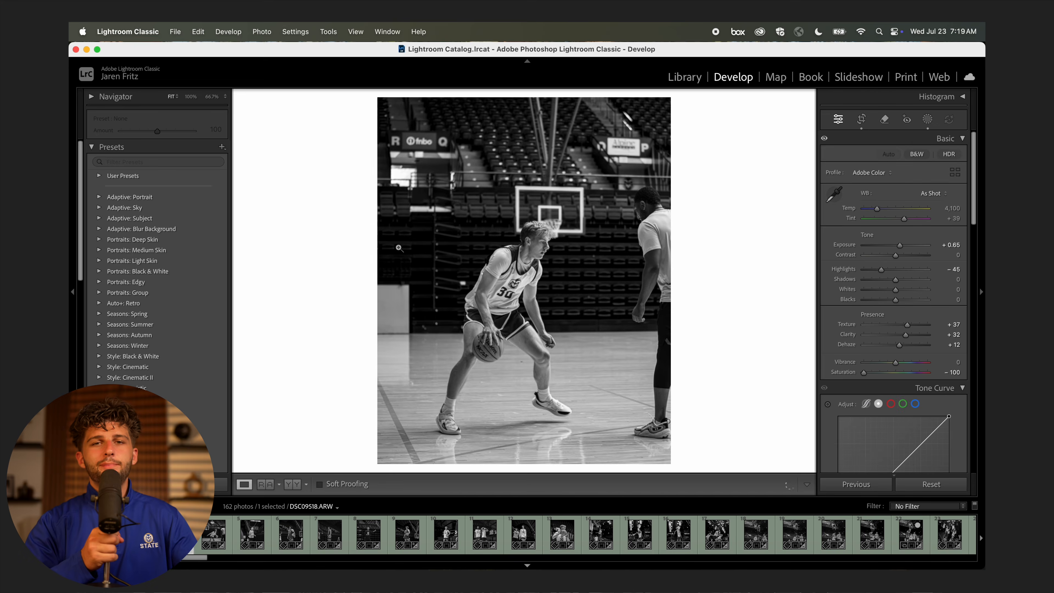
key(BackSpace)
key(BackSpace)
key(BackSpace)
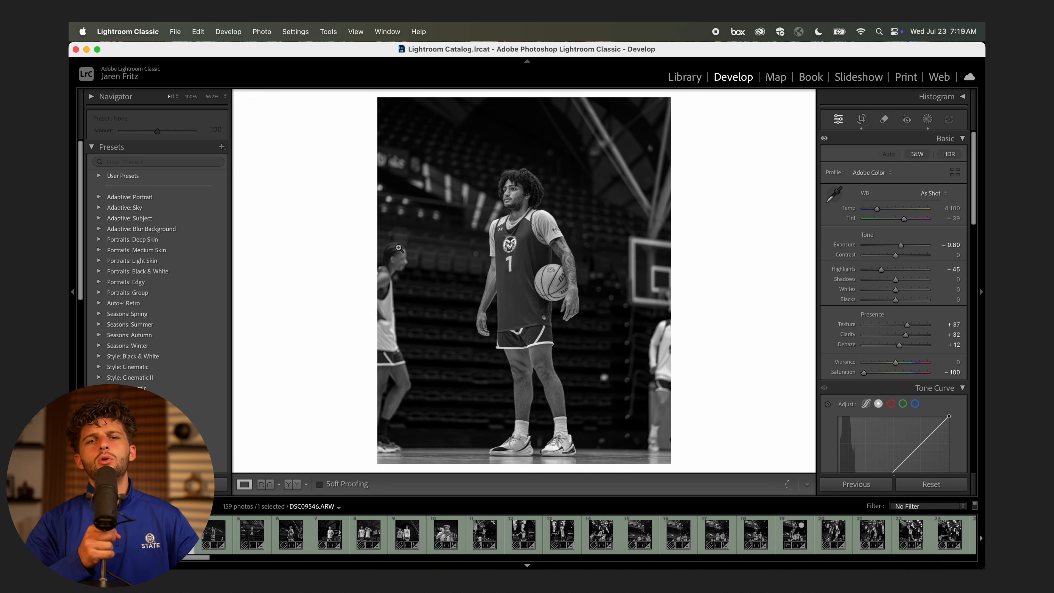
key(BackSpace)
key(BackSpace)
key(BackSpace)
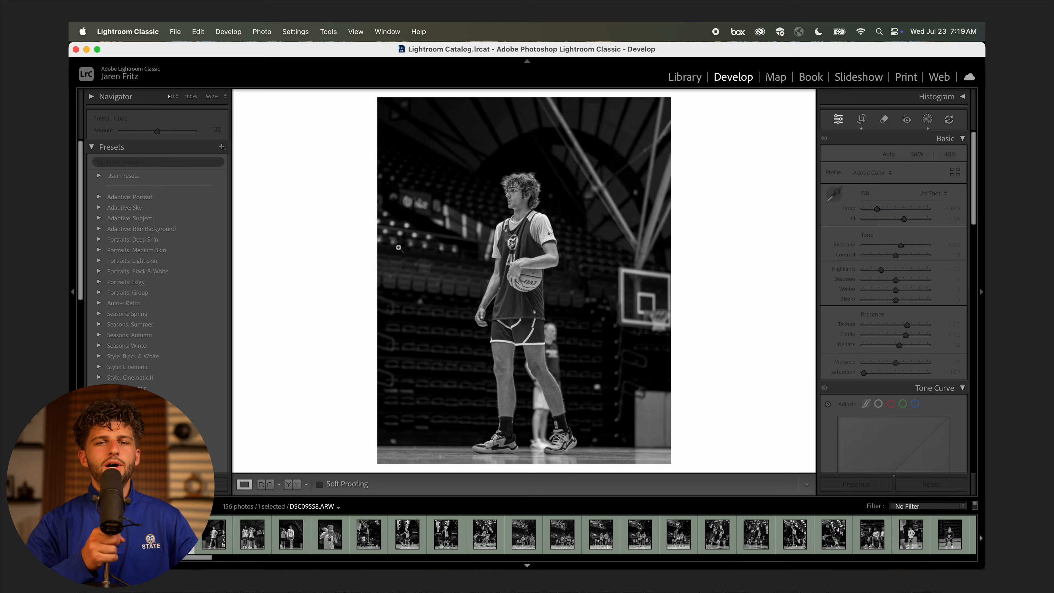
key(BackSpace)
key(BackSpace)
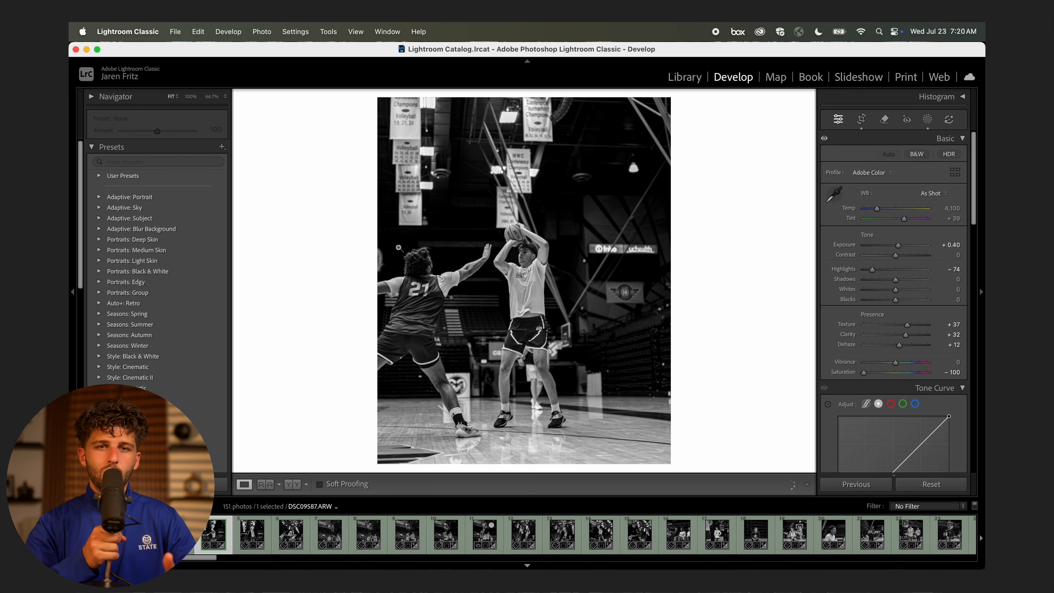
key(BackSpace)
key(Right)
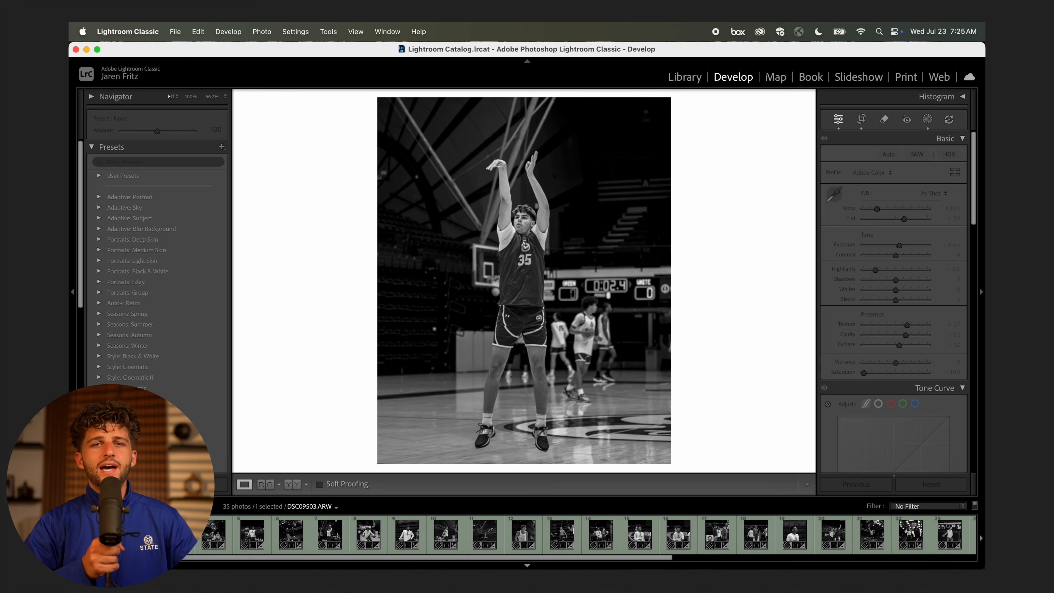
Step ahead to a later black-and-white shot and raise its Clarity to +56.
key(Right)
key(Right)
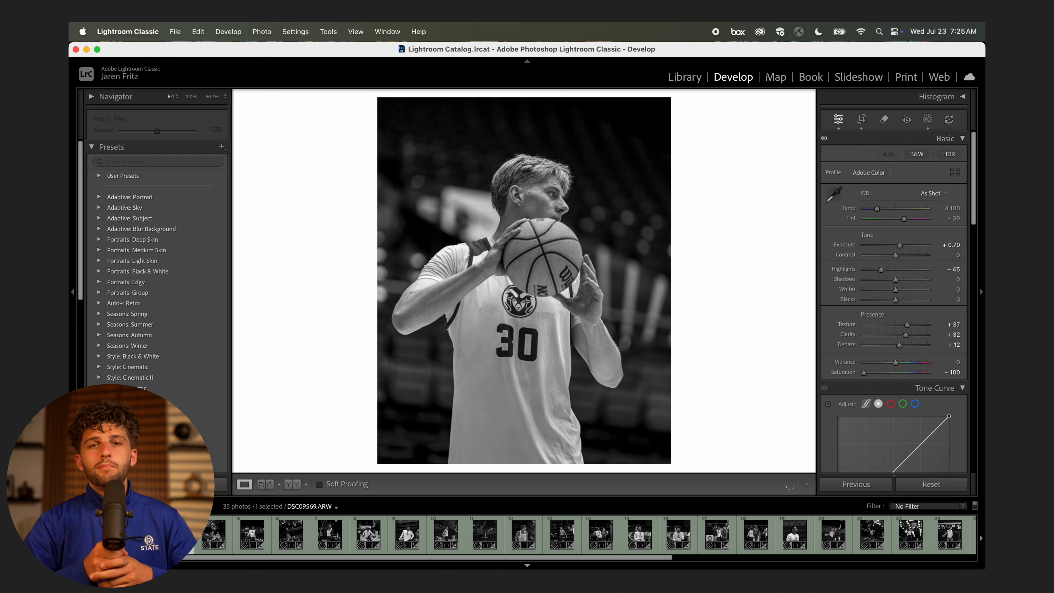
key(Right)
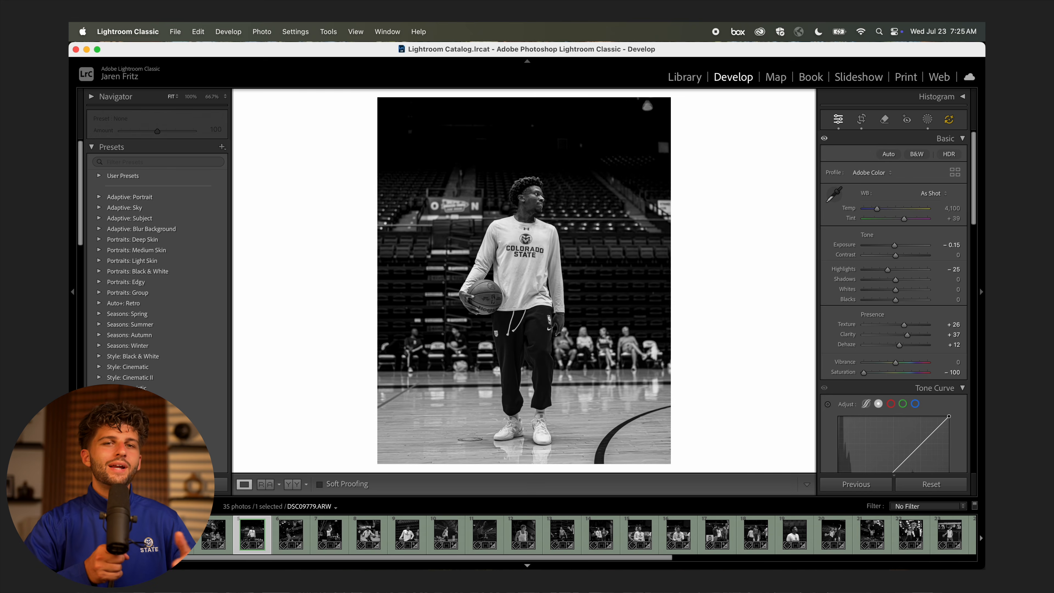
key(Right)
key(Right)
key(Right)
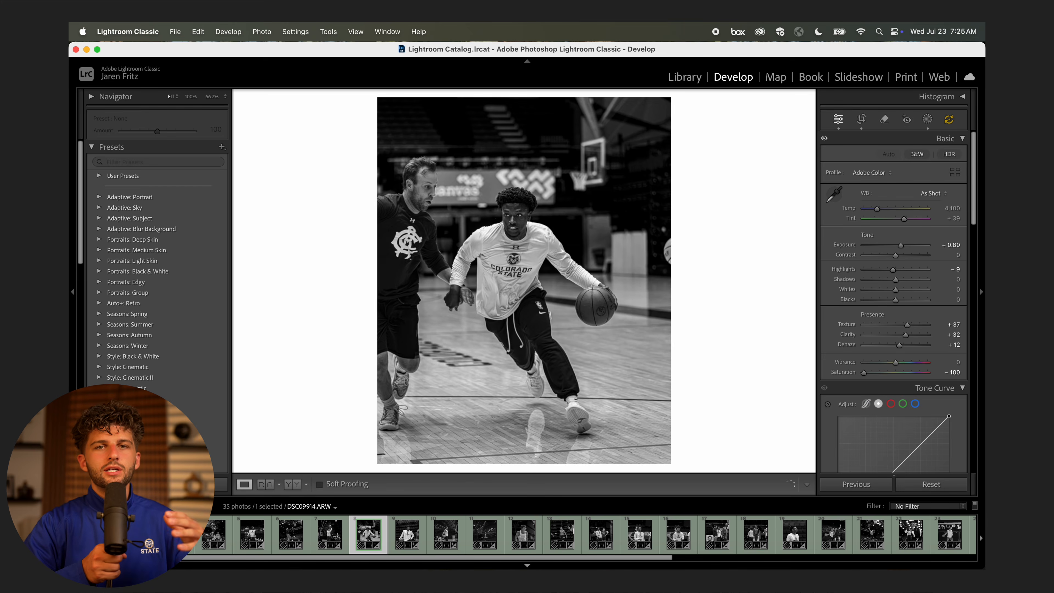
key(Right)
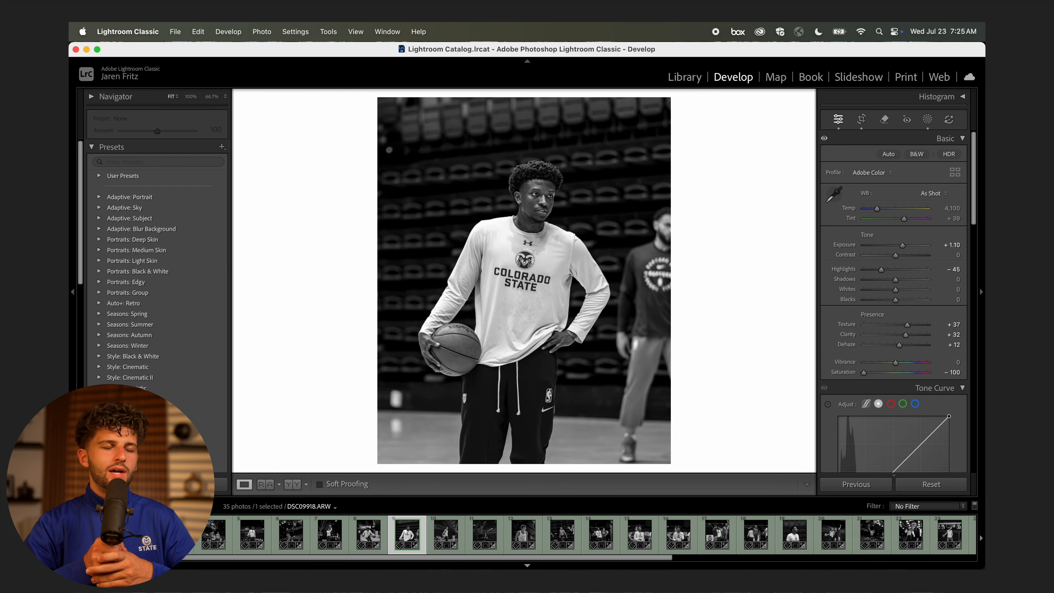
key(Right)
key(Right)
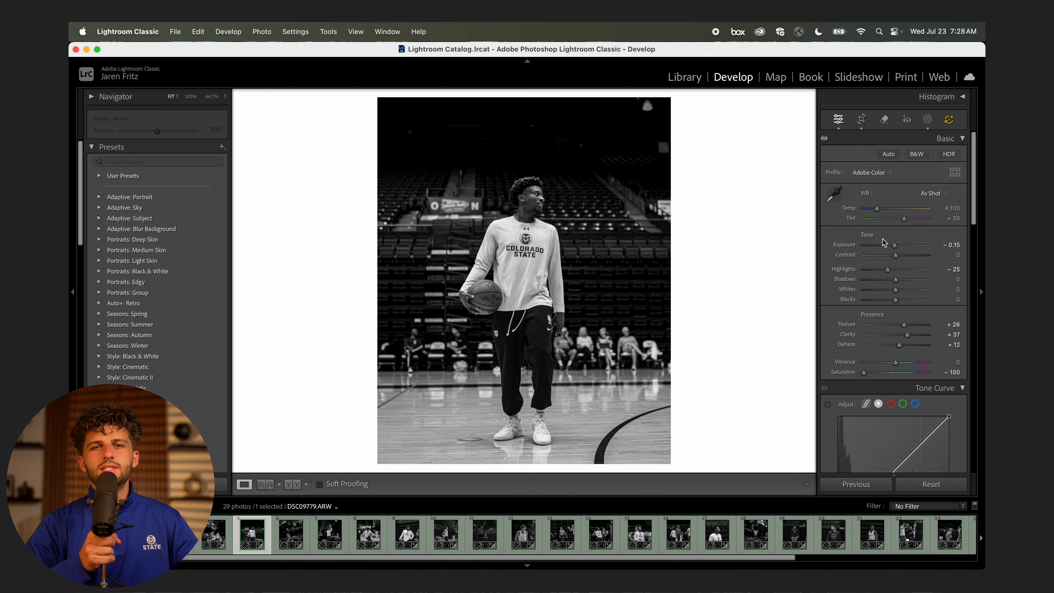
drag(912, 339, 916, 339)
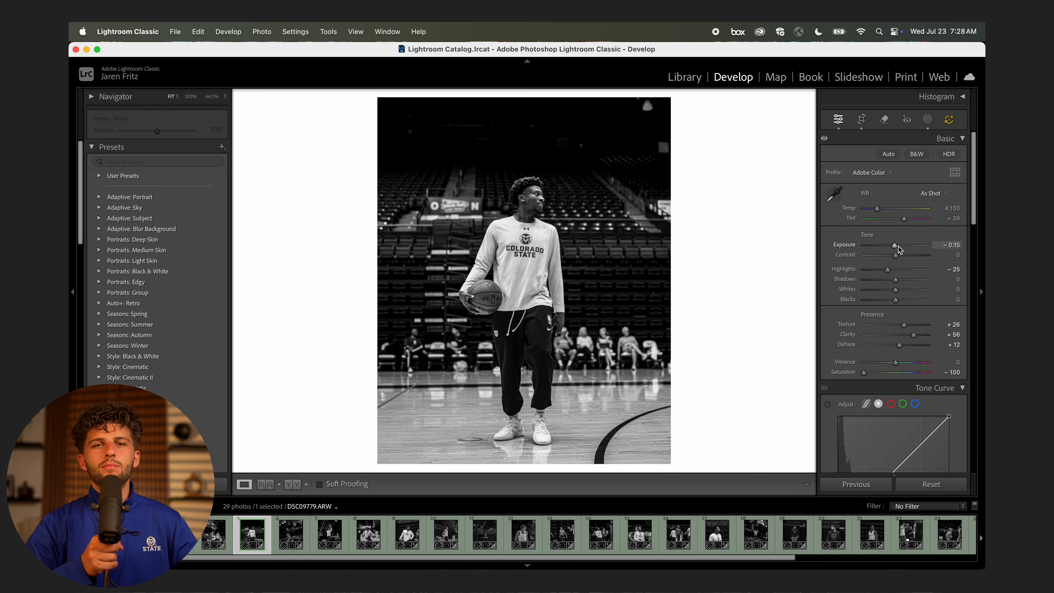
click(564, 202)
click(564, 202)
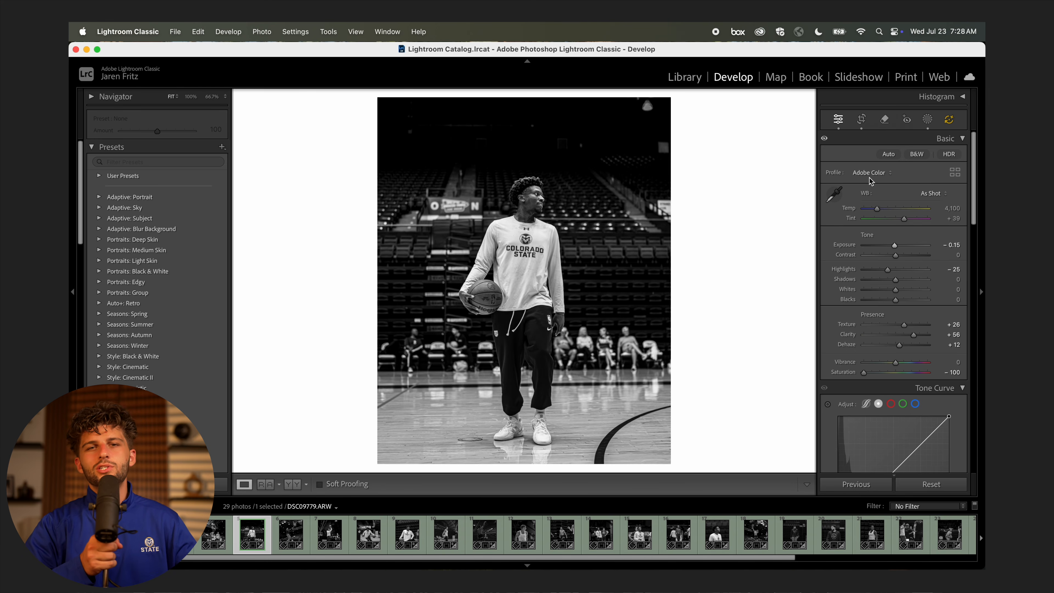
Paint a brush mask over the floor and raise its Highlights to brighten it.
key(k)
drag(401, 450, 647, 442)
drag(898, 314, 907, 317)
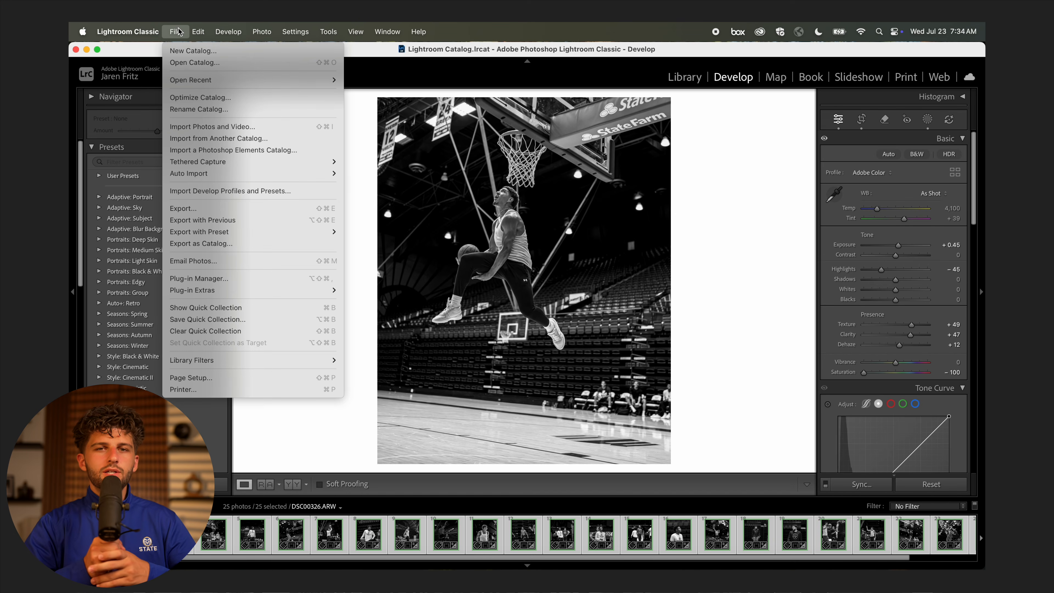
Export the 25 black-and-white photos as MBB25-Practice2-B&W JPEGs, then preview the first exports.
click(213, 215)
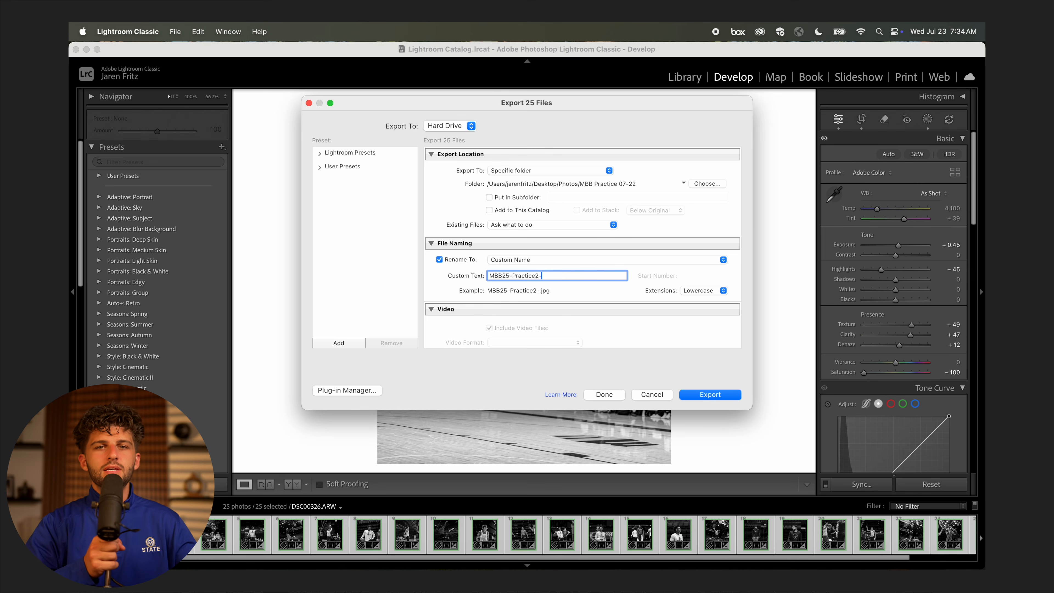
click(705, 395)
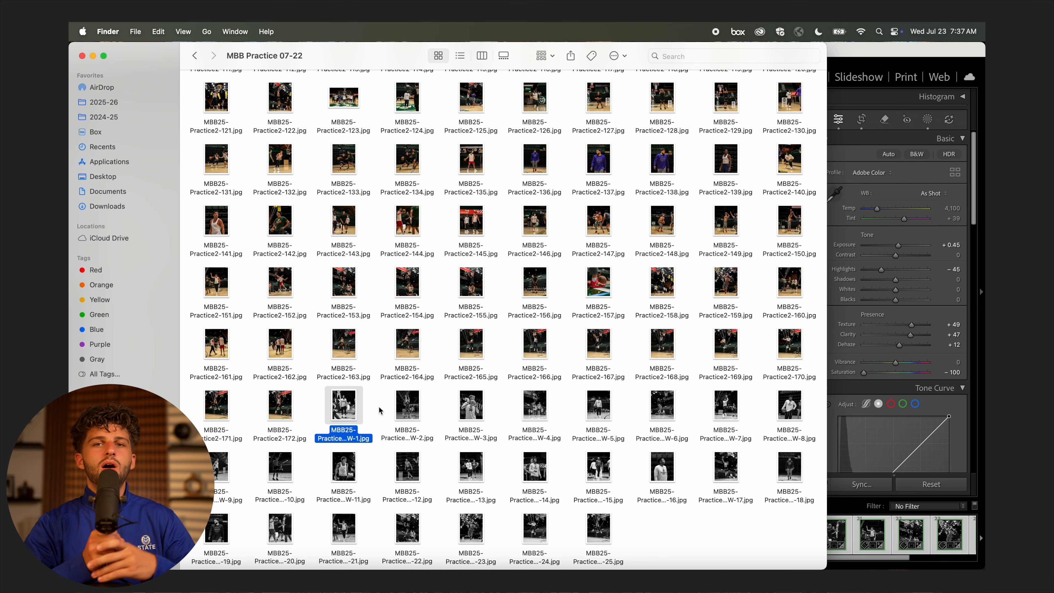
key(space)
key(Right)
Flip through the B&W JPEG previews, then scroll SmugMug's 197-photo 072225 Practice + Alumni gallery.
key(Right)
key(Left)
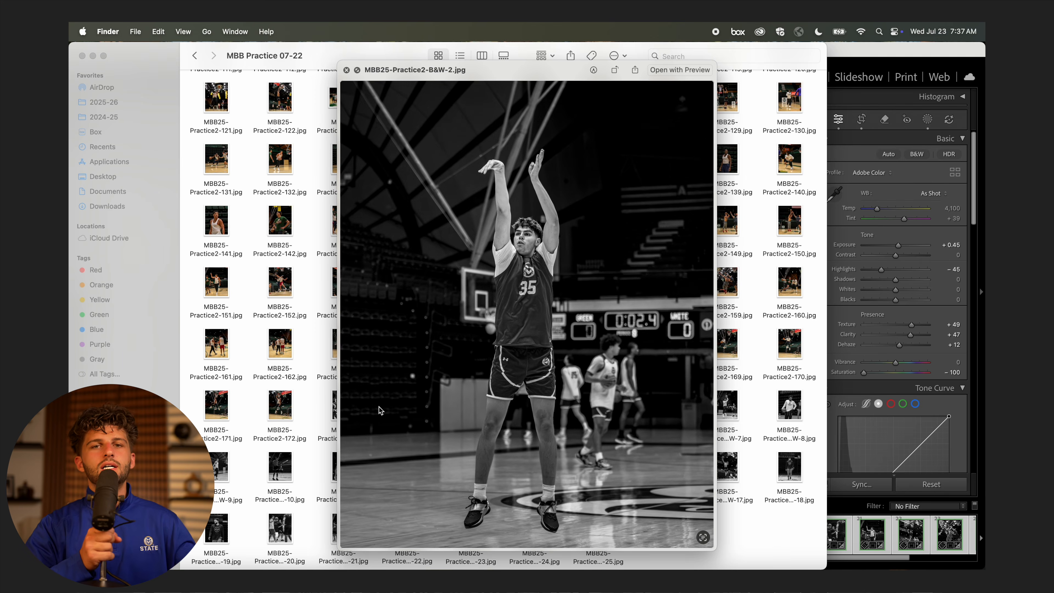
key(Right)
key(Right)
key(Right)
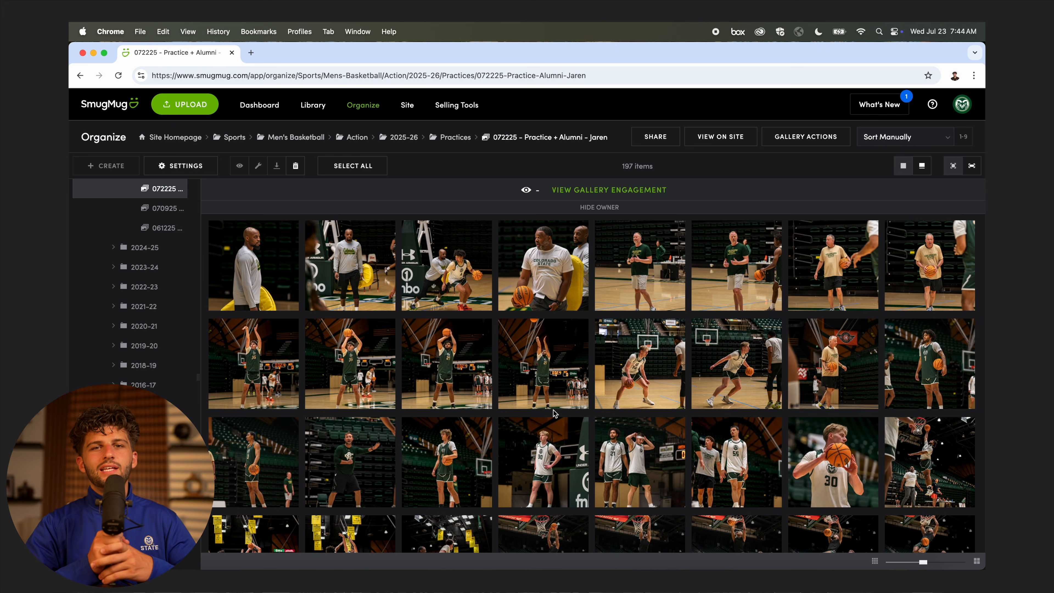
scroll(553, 412, down, 15)
scroll(553, 412, down, 10)
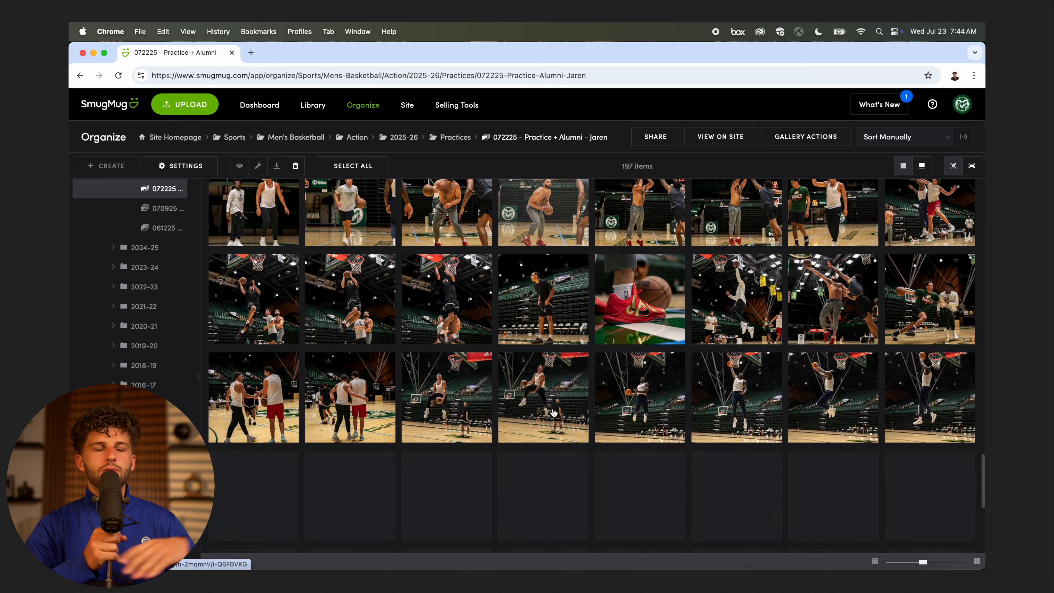
scroll(768, 502, up, 20)
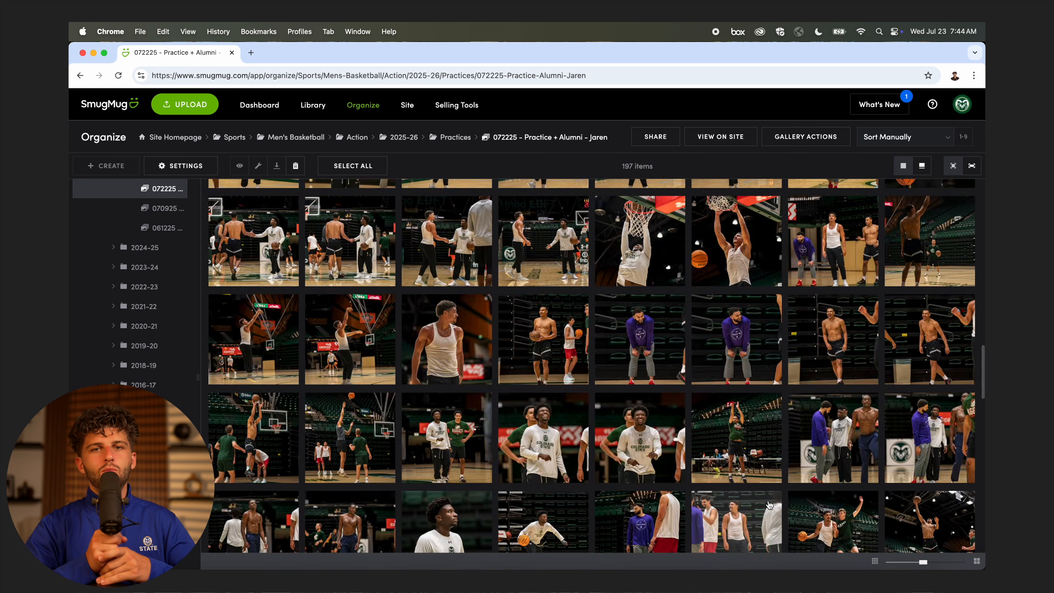